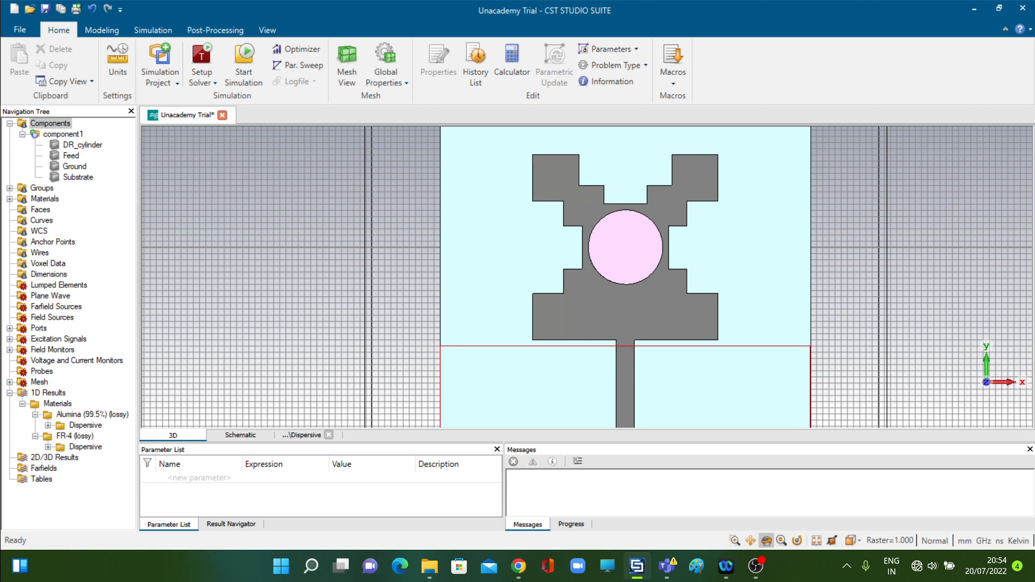
# Highlight the DR_cylinder and Feed solids to inspect how the resonator sits on the feed
pyautogui.doubleClick(626, 247)
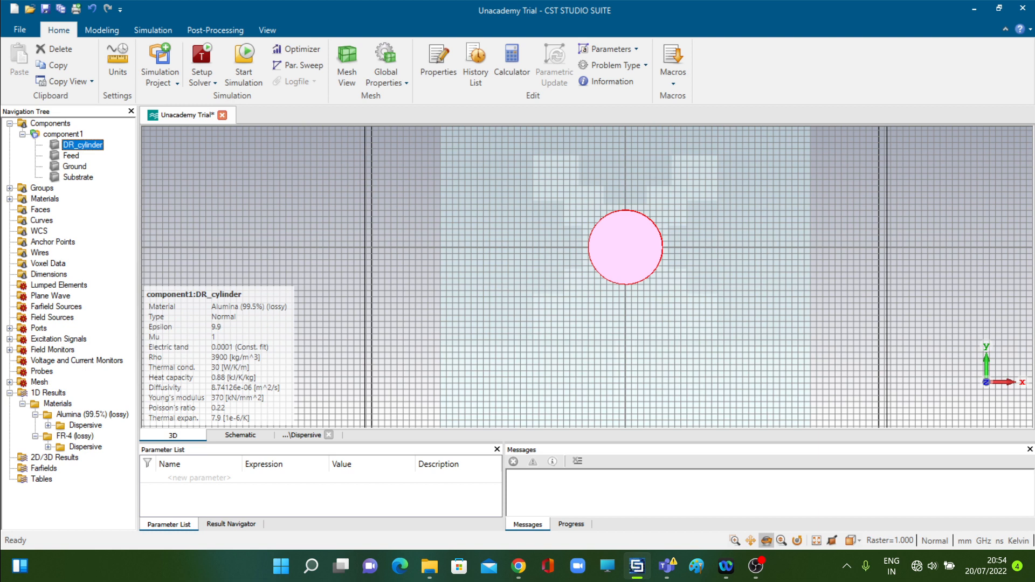
pyautogui.click(73, 156)
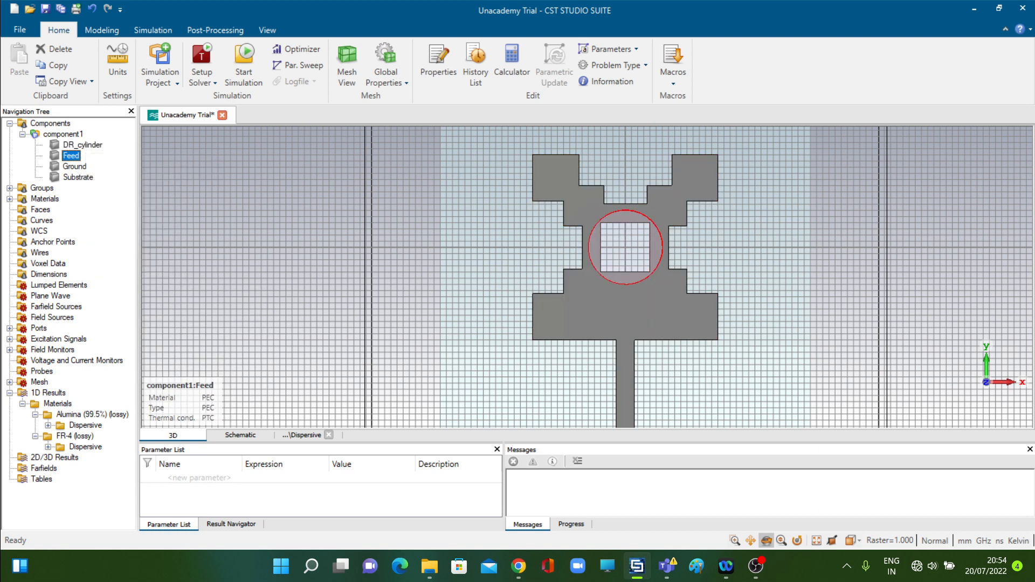
pyautogui.keyDown('ctrl'); pyautogui.click(82, 145); pyautogui.keyUp('ctrl')
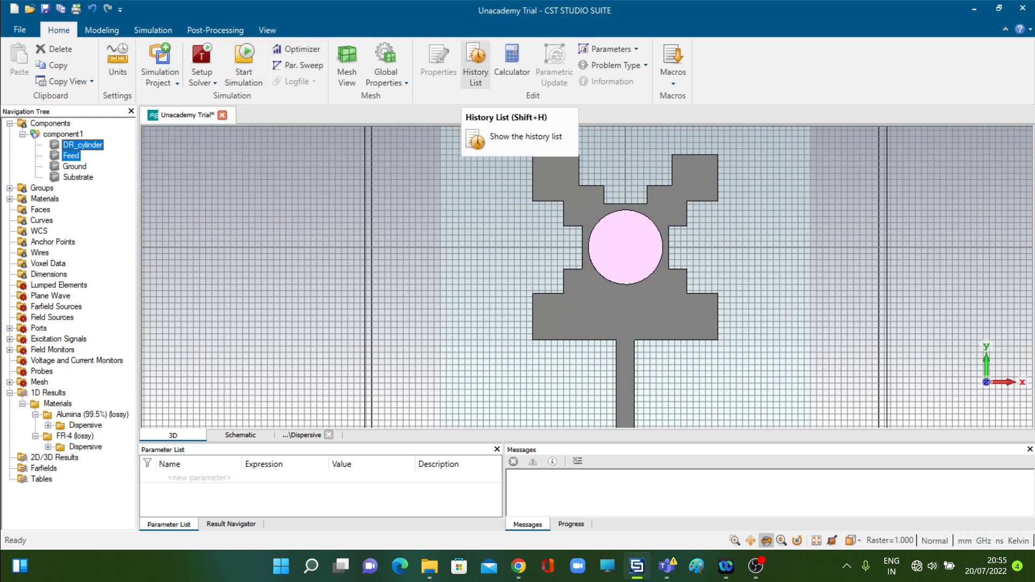
# Edit the DR_cylinder definition in the history list to set Xcenter to 5, and update the structure
pyautogui.click(476, 65)
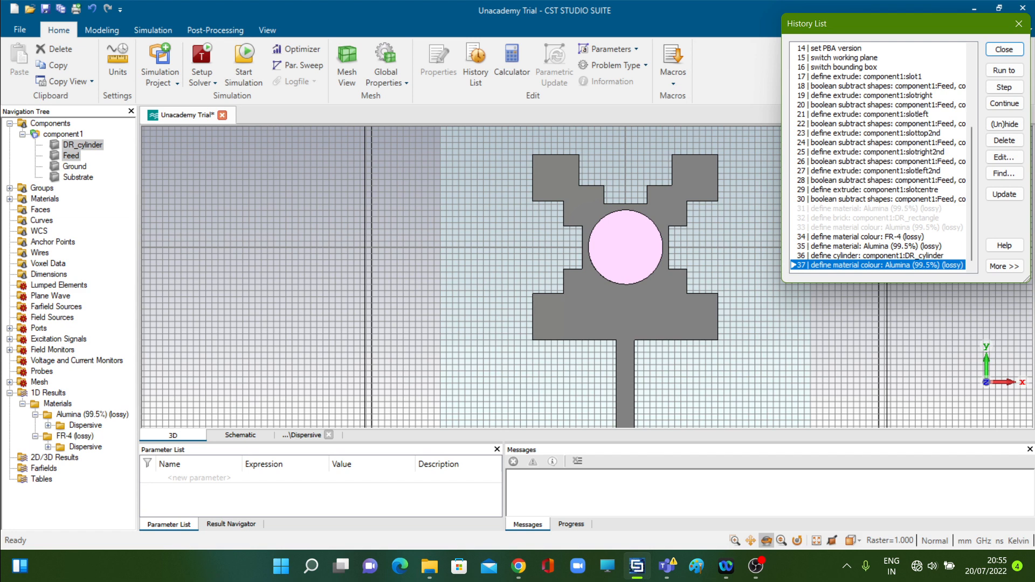
pyautogui.click(878, 255)
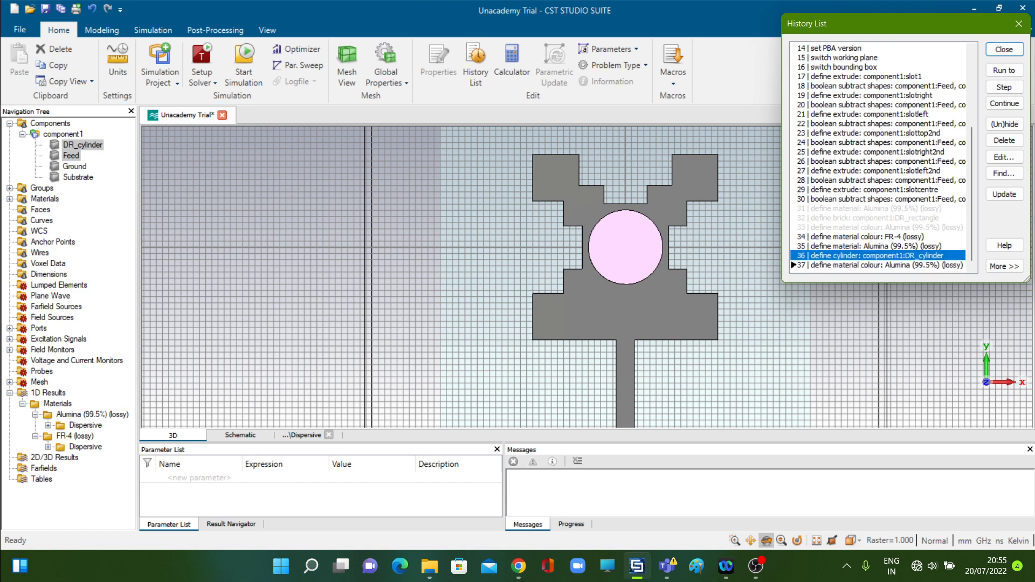
pyautogui.click(1004, 157)
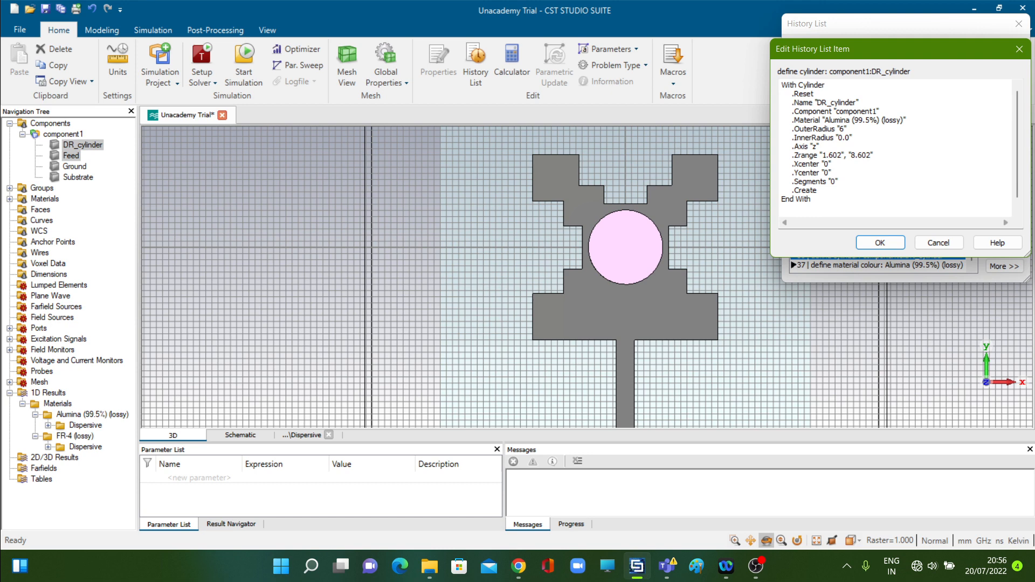
pyautogui.click(830, 163)
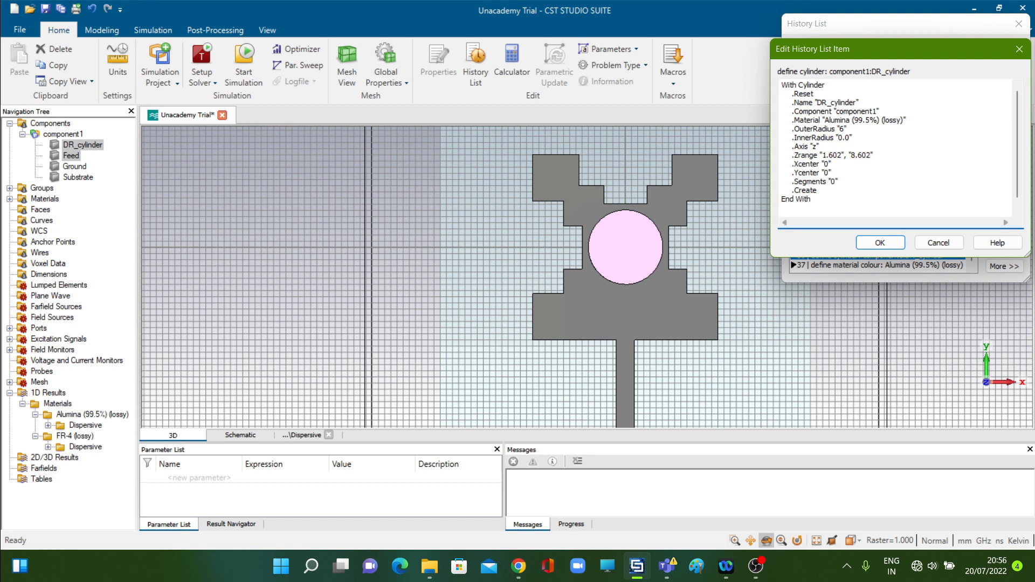
pyautogui.press('BackSpace')
pyautogui.write('5')
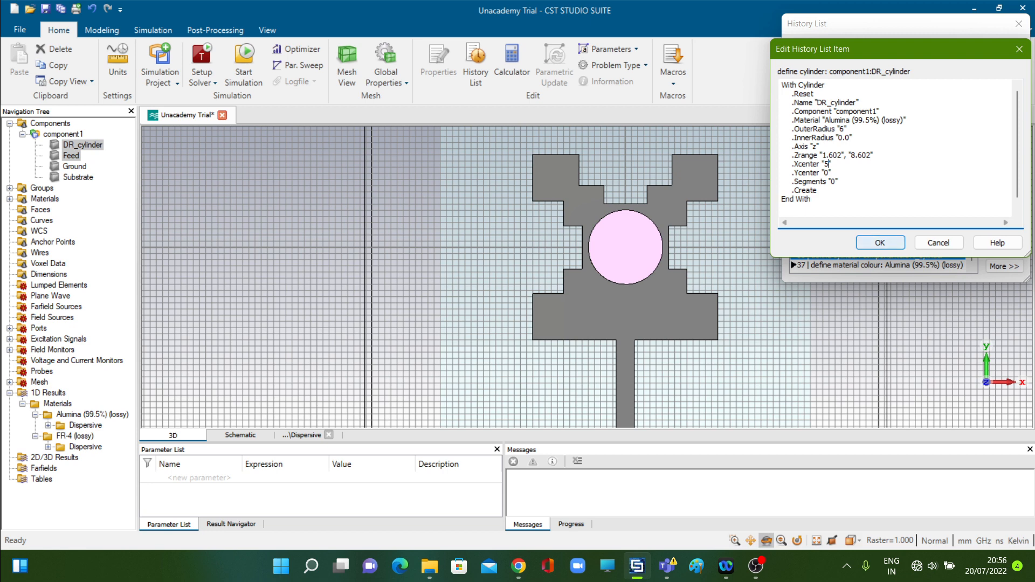
pyautogui.press('Return')
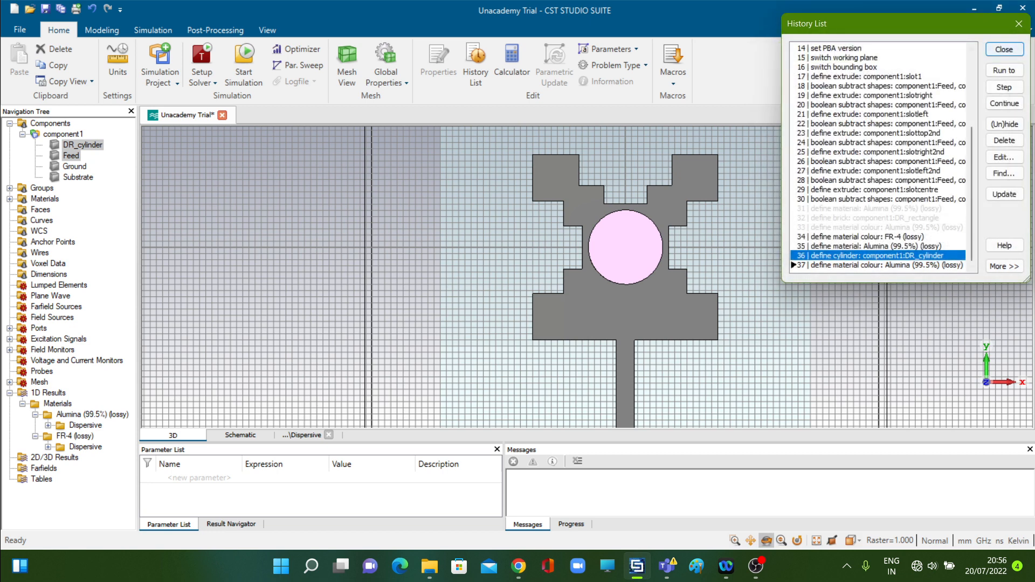
pyautogui.press('Return')
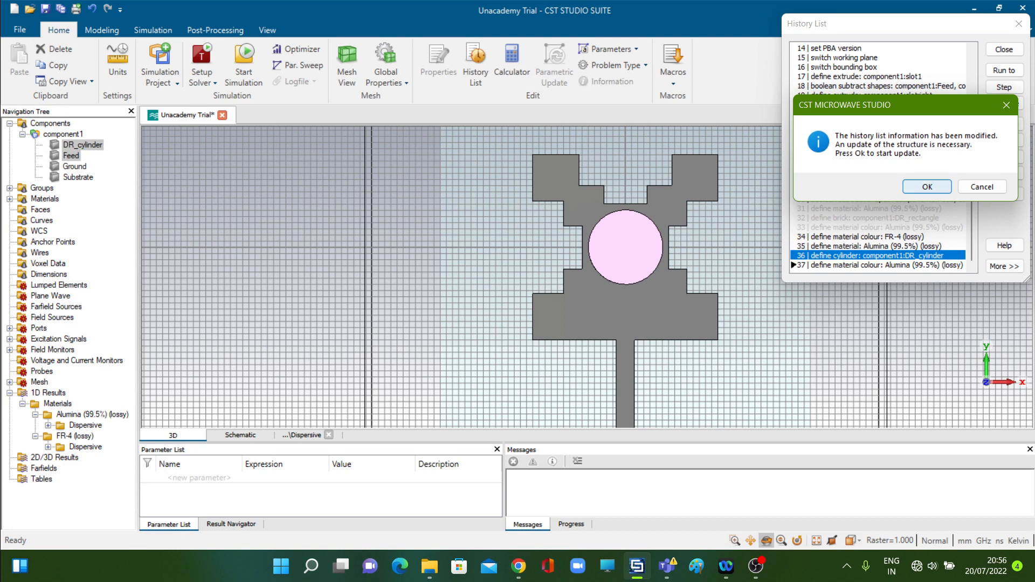
pyautogui.press('Return')
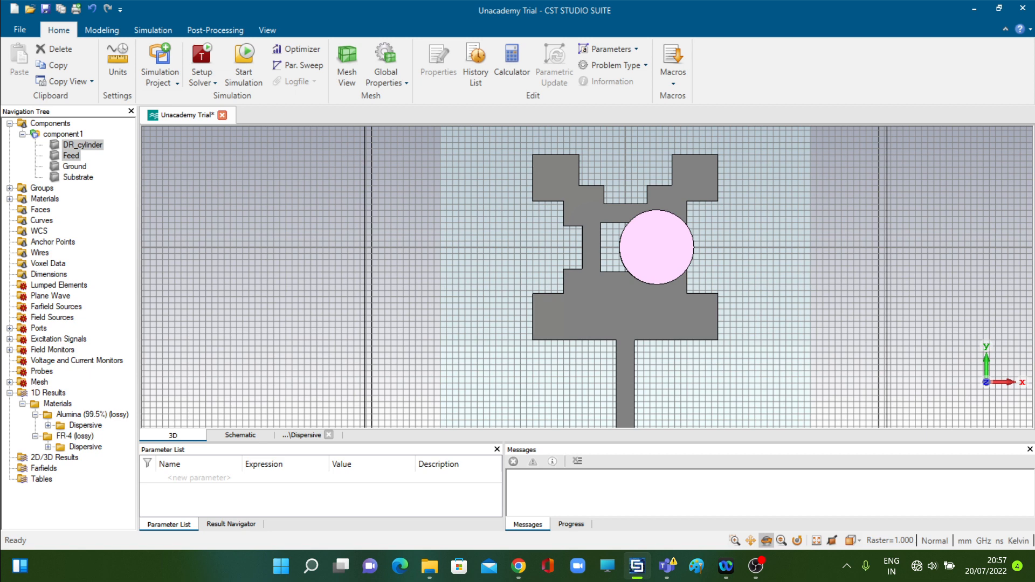
# Edit the DR_cylinder definition in the history list to set Ycenter to 5, and update the structure
pyautogui.click(475, 67)
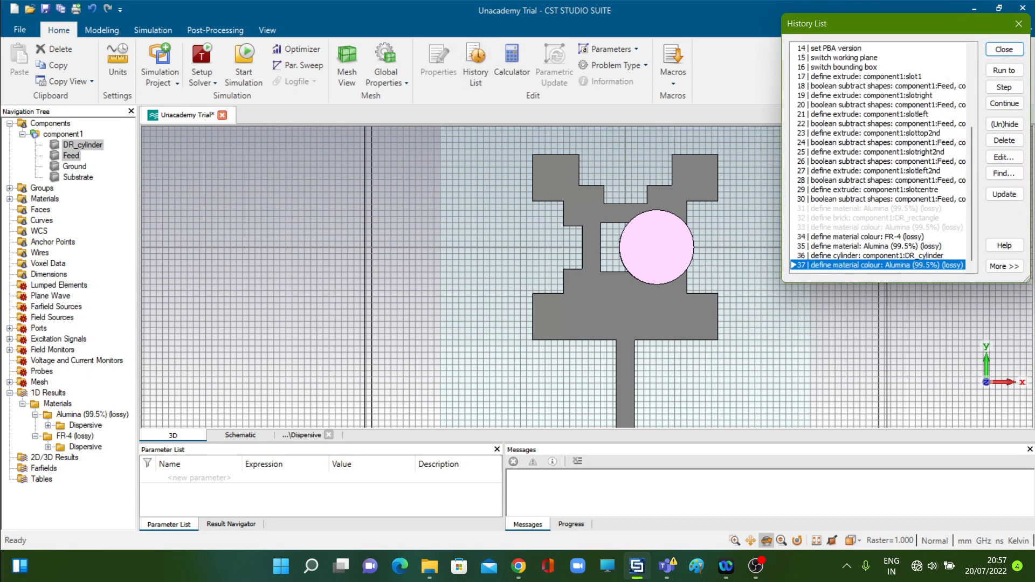
pyautogui.click(878, 246)
pyautogui.click(878, 256)
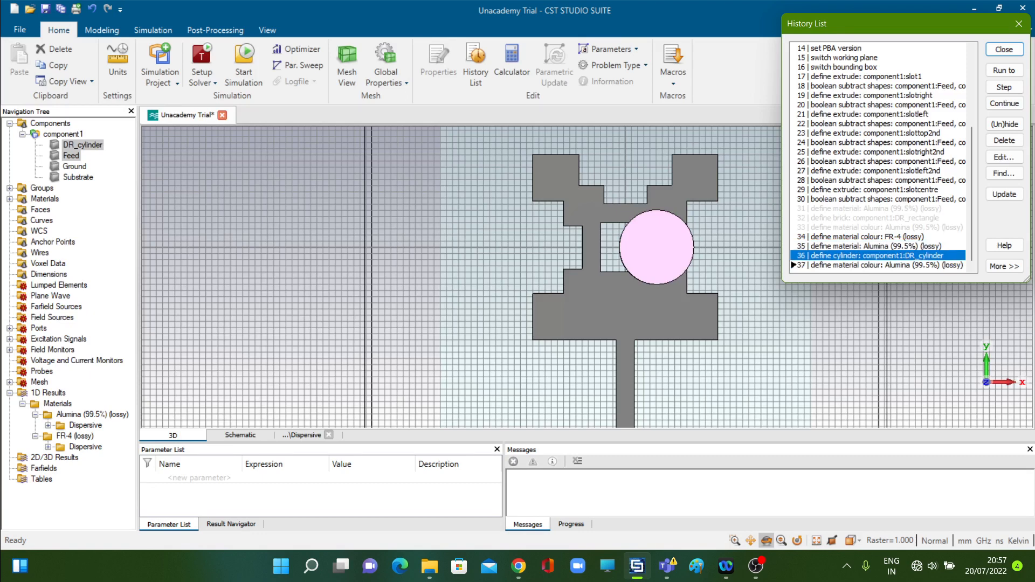
pyautogui.click(1004, 158)
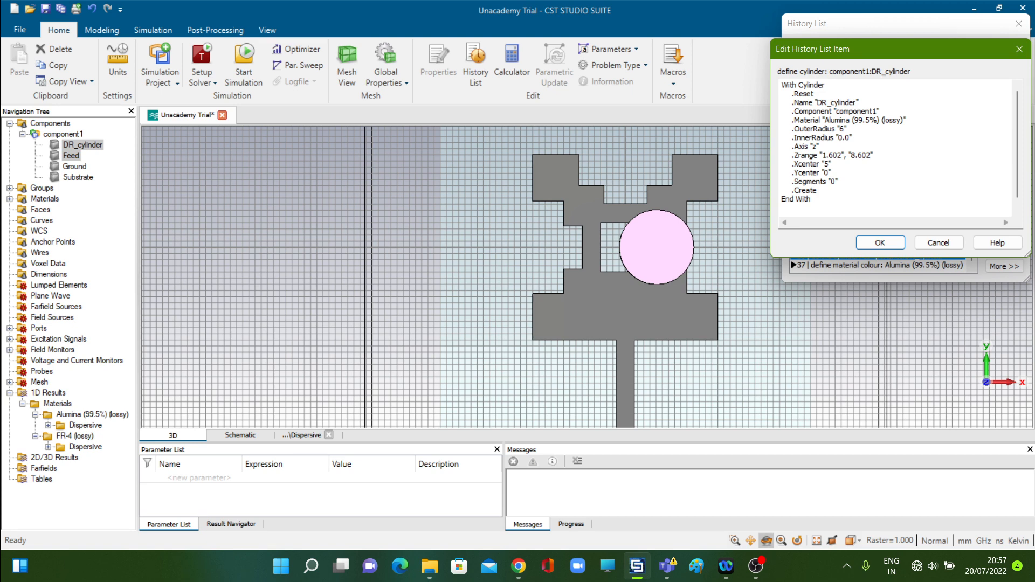
pyautogui.click(830, 173)
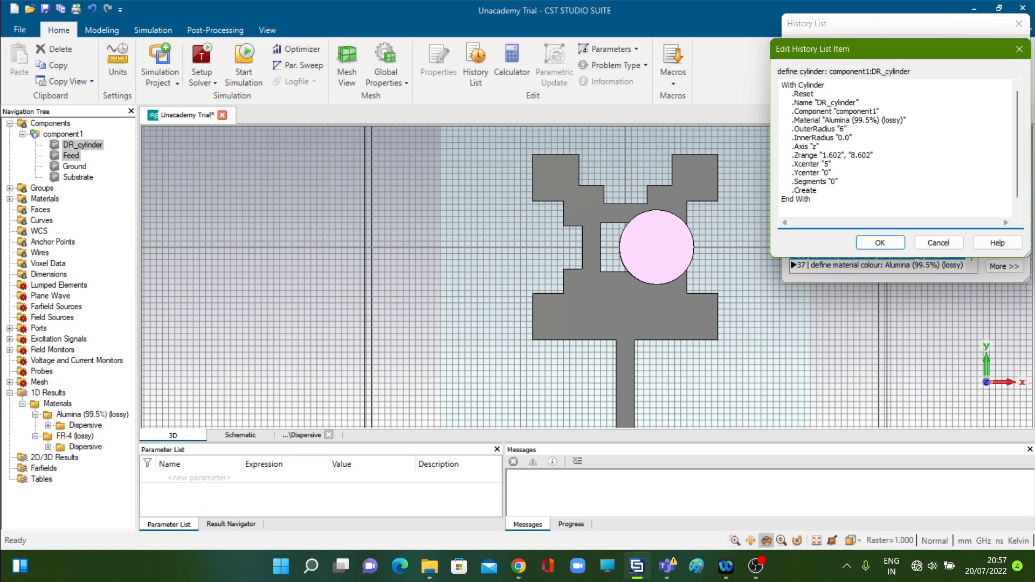
pyautogui.press('BackSpace')
pyautogui.write('5')
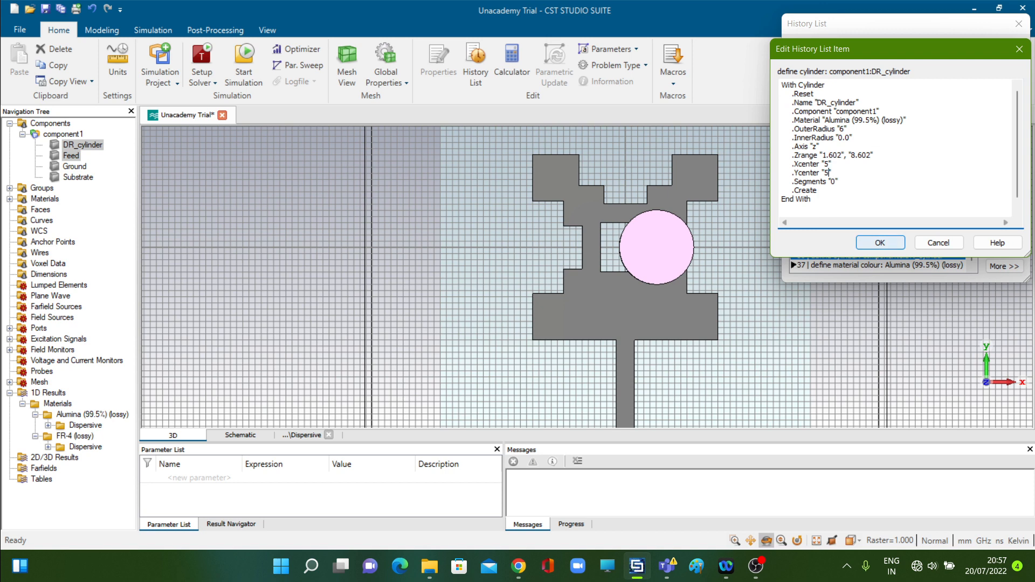
pyautogui.click(880, 242)
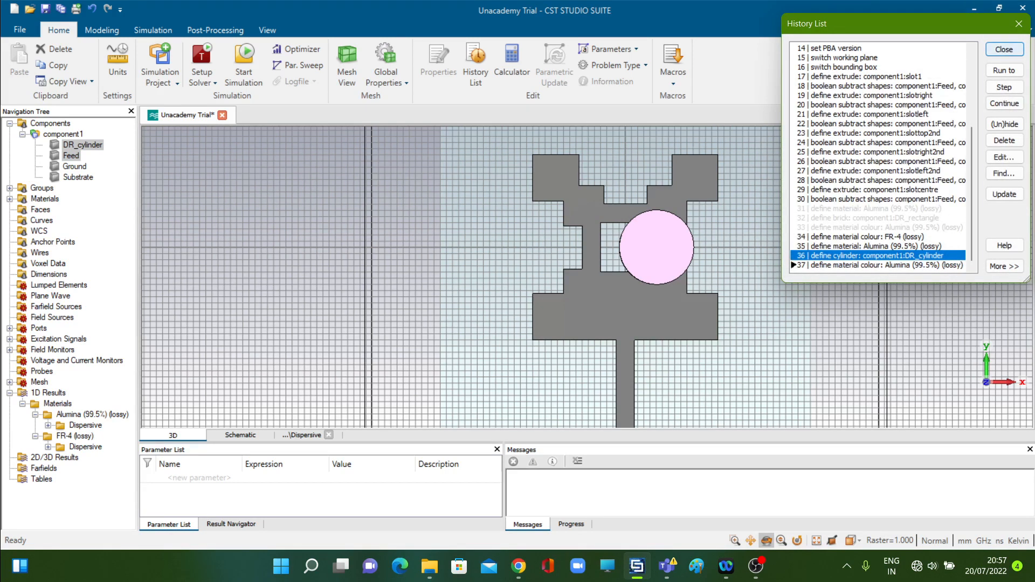
pyautogui.click(1004, 49)
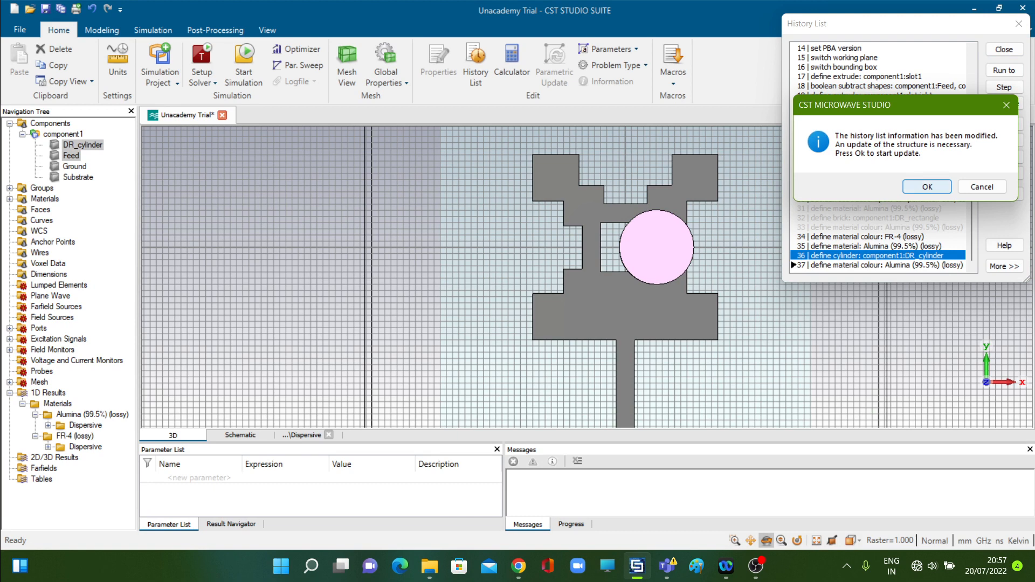
pyautogui.press('Return')
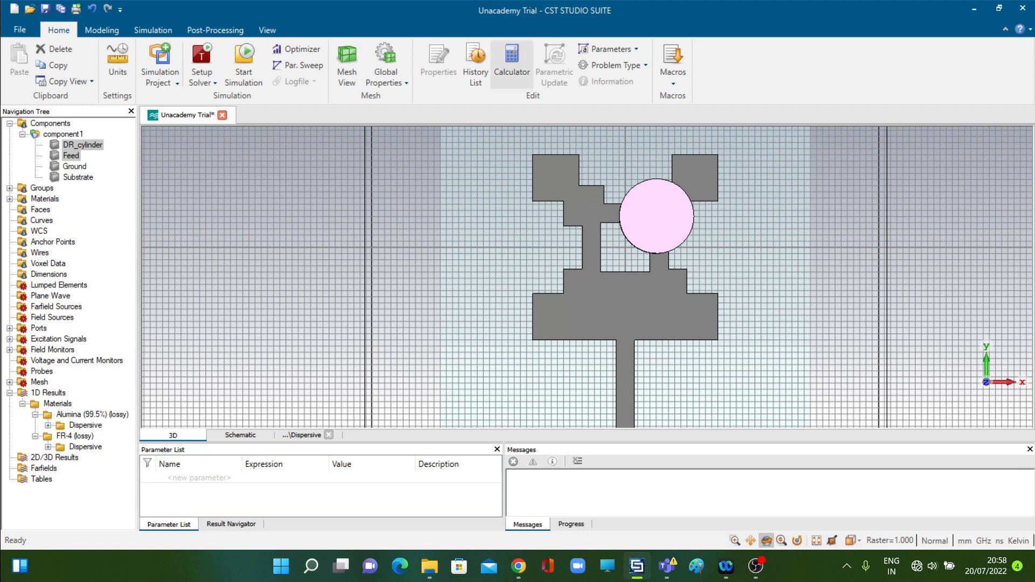
# Set both Xcenter and Ycenter of DR_cylinder back to 0 in its history entry and update the structure
pyautogui.click(476, 63)
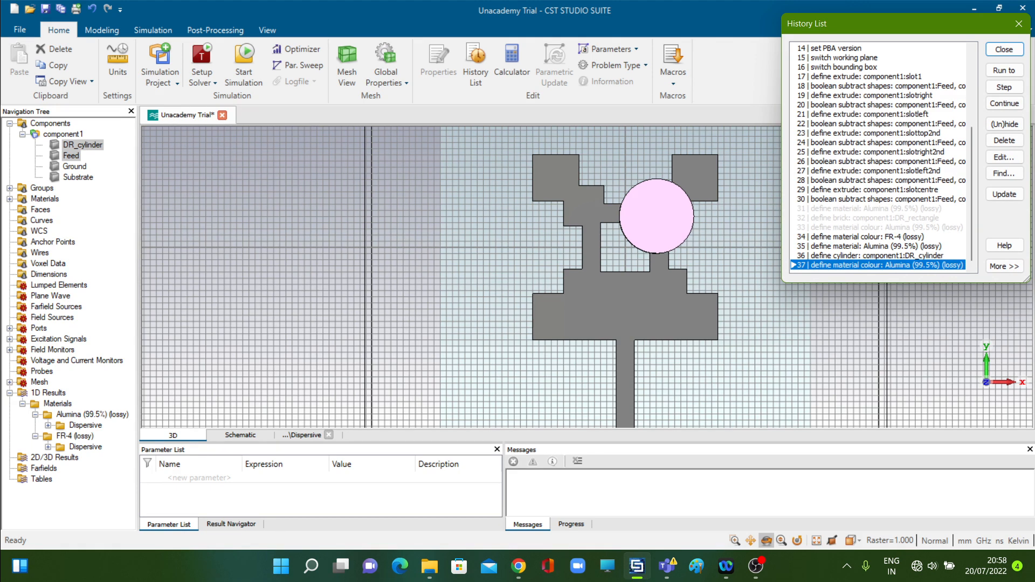
pyautogui.doubleClick(877, 256)
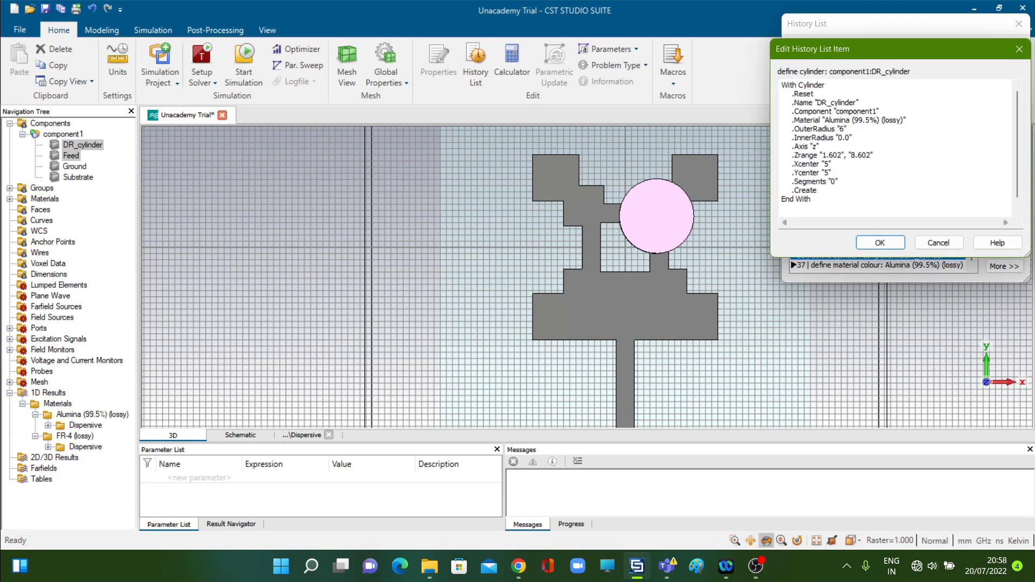
pyautogui.click(829, 164)
pyautogui.press('BackSpace')
pyautogui.write('0')
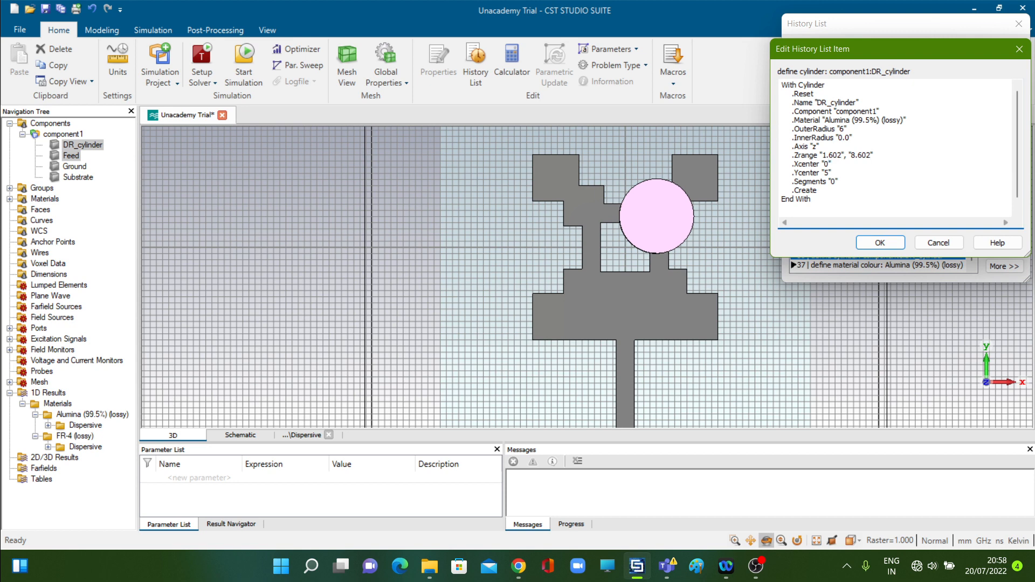
pyautogui.click(829, 172)
pyautogui.press('BackSpace')
pyautogui.write('0')
pyautogui.click(880, 242)
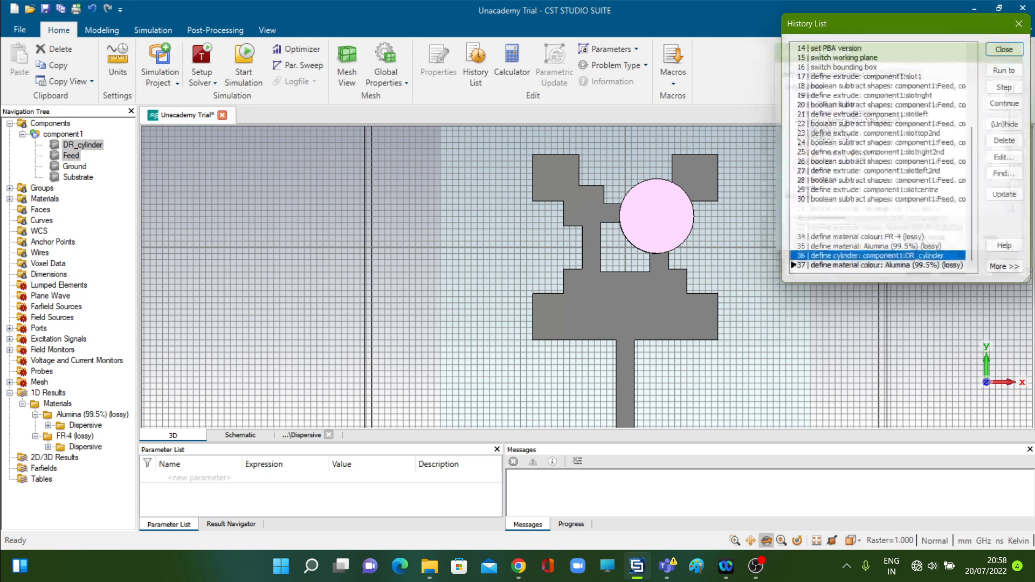
pyautogui.click(1004, 49)
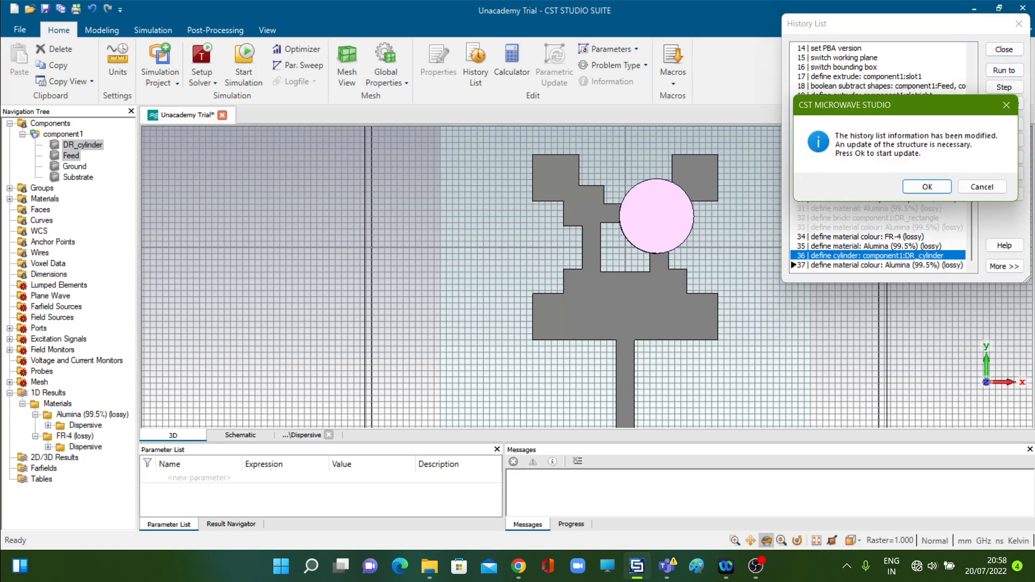
pyautogui.press('Return')
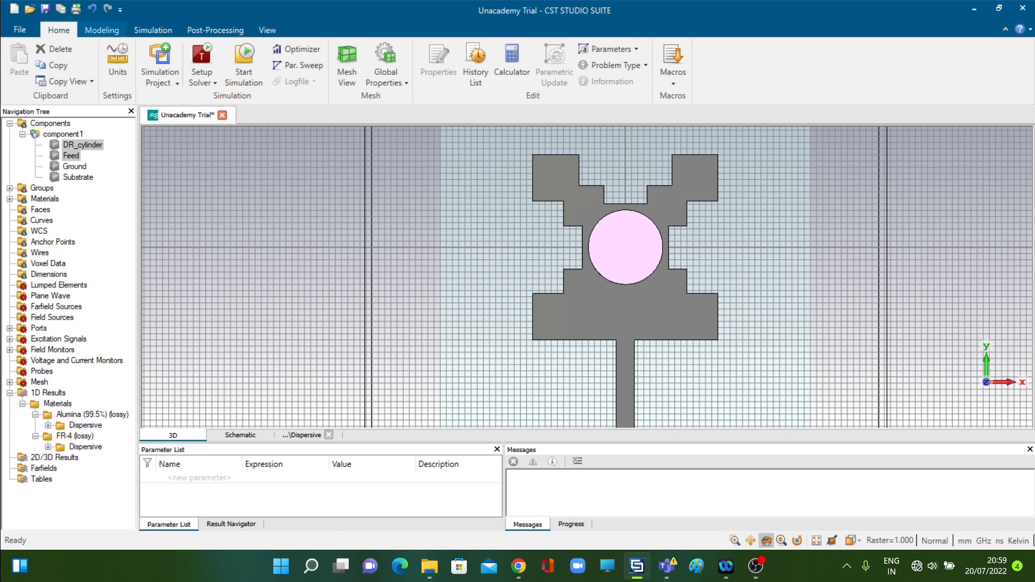
# Start an extruded shape with numeric profile entry and name it DR_cylinder_small
pyautogui.click(101, 29)
pyautogui.click(182, 75)
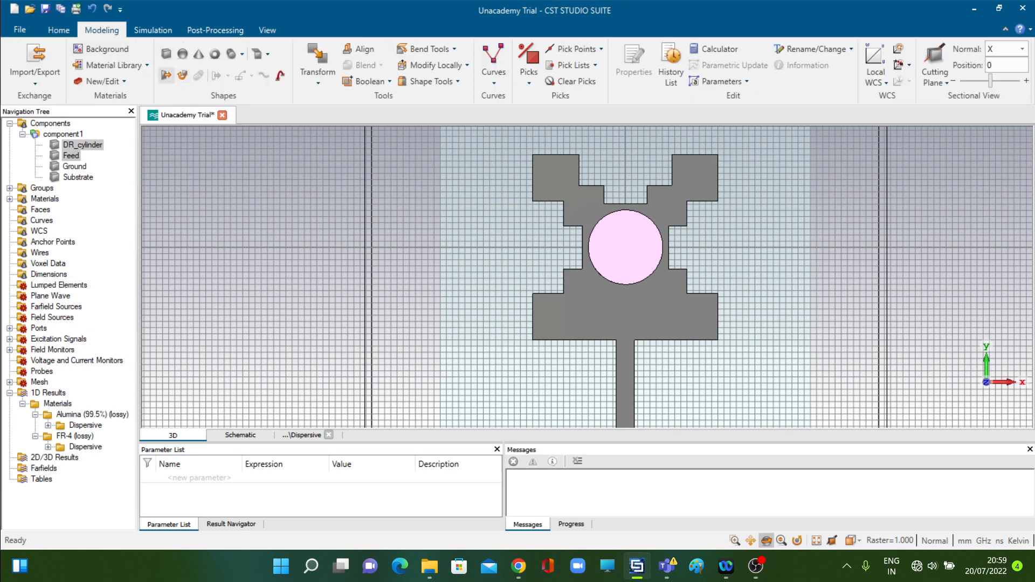
pyautogui.press('Escape')
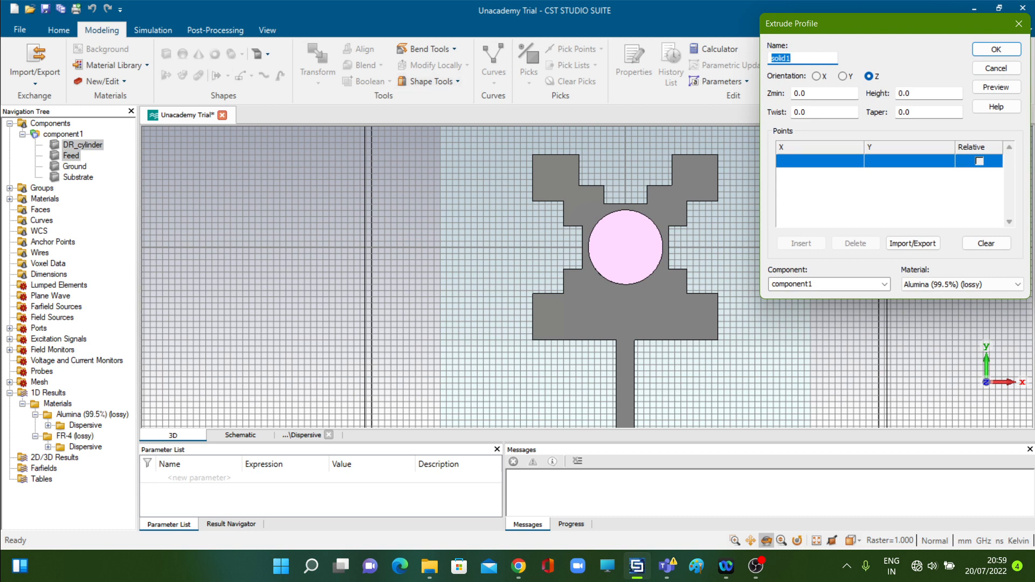
pyautogui.write('DR_cylinder_small')
pyautogui.press('Tab')
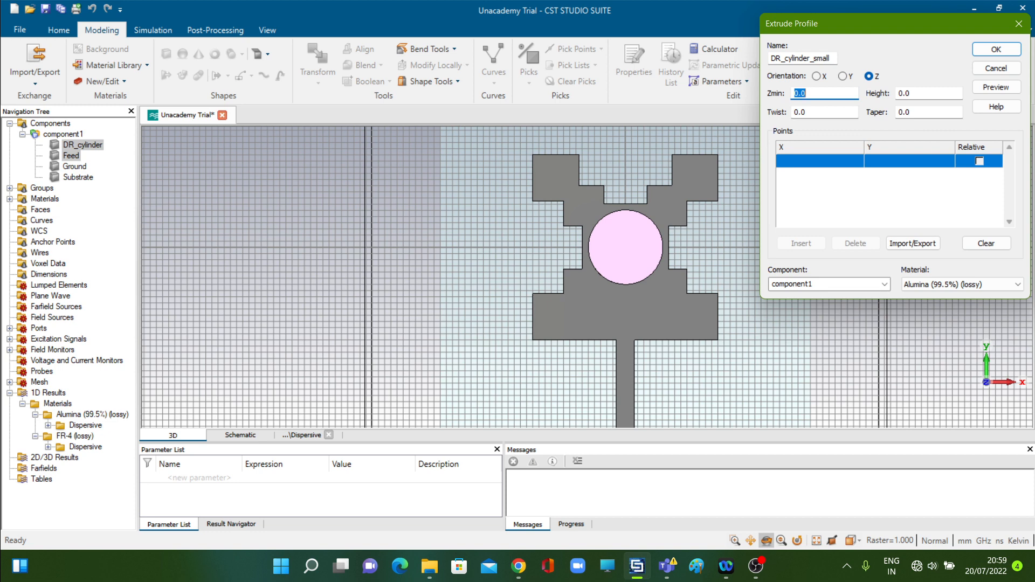
# Set the extrusion's Zmin to 1.602 and its height to 7
pyautogui.write('1.602')
pyautogui.press('Tab')
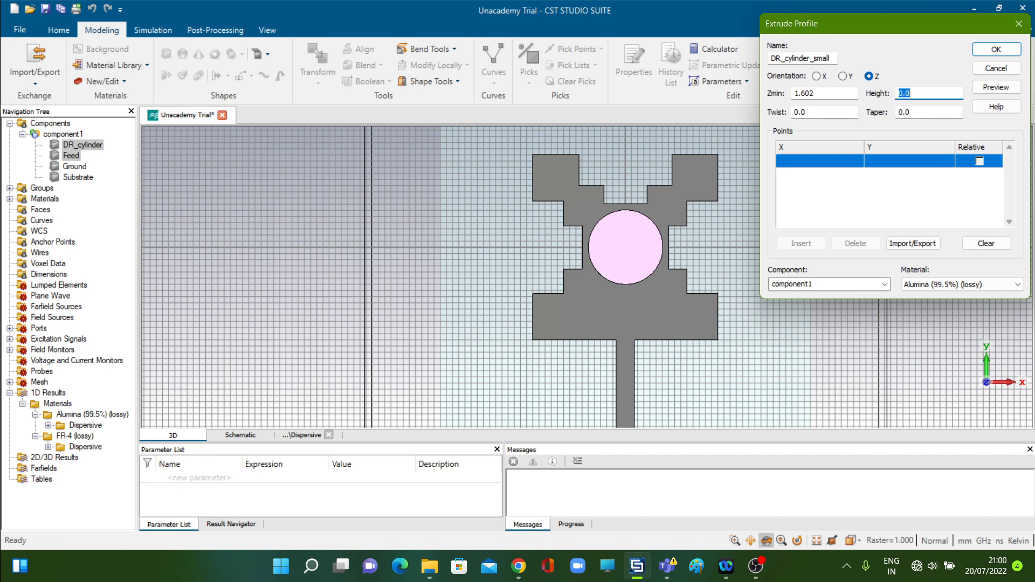
pyautogui.write('7')
# Enter the first two profile points of DR_cylinder_small as (-4, 4) and (4, 4)
pyautogui.click(819, 160)
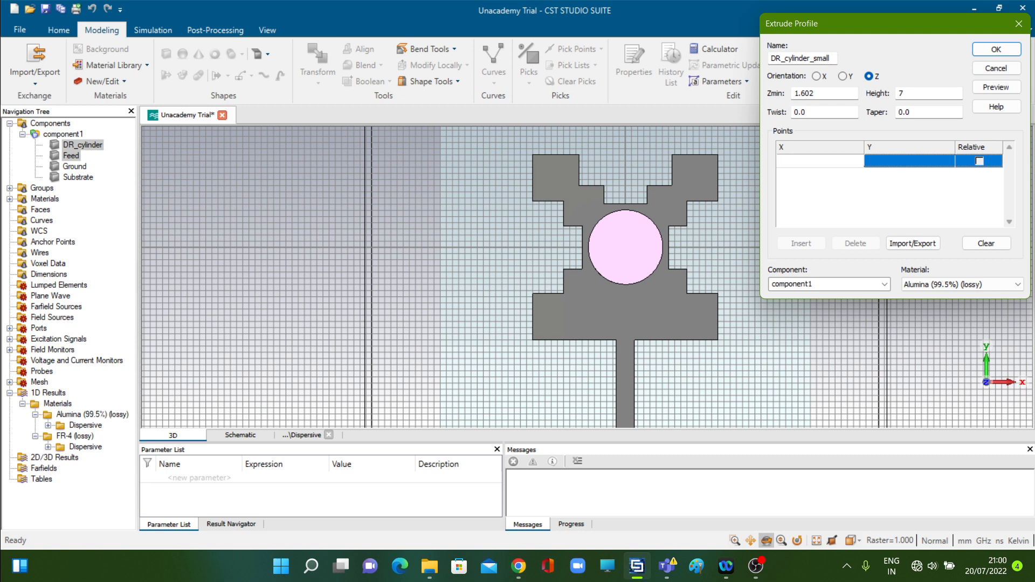
pyautogui.write('-4')
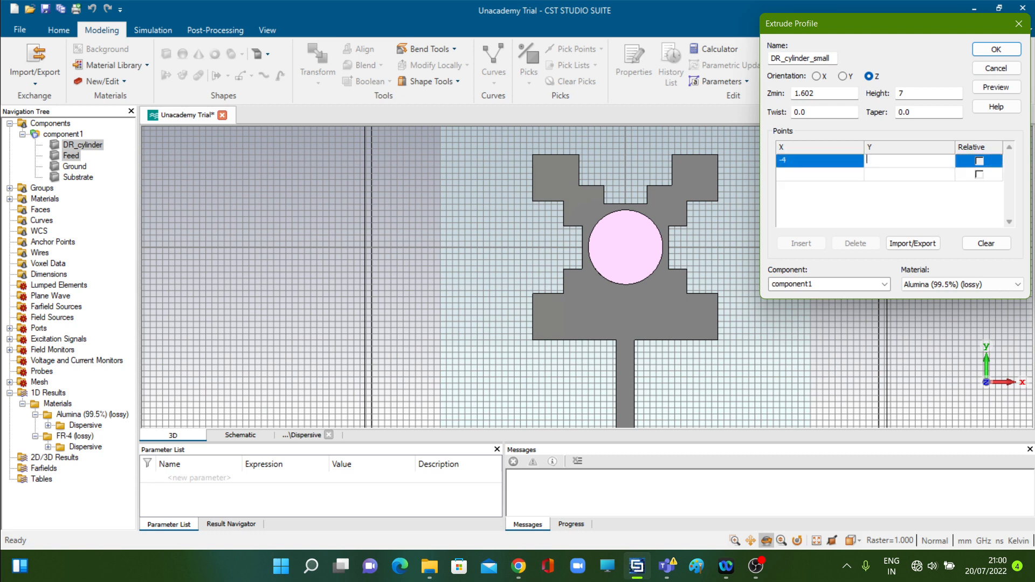
pyautogui.write('4')
pyautogui.press('Return')
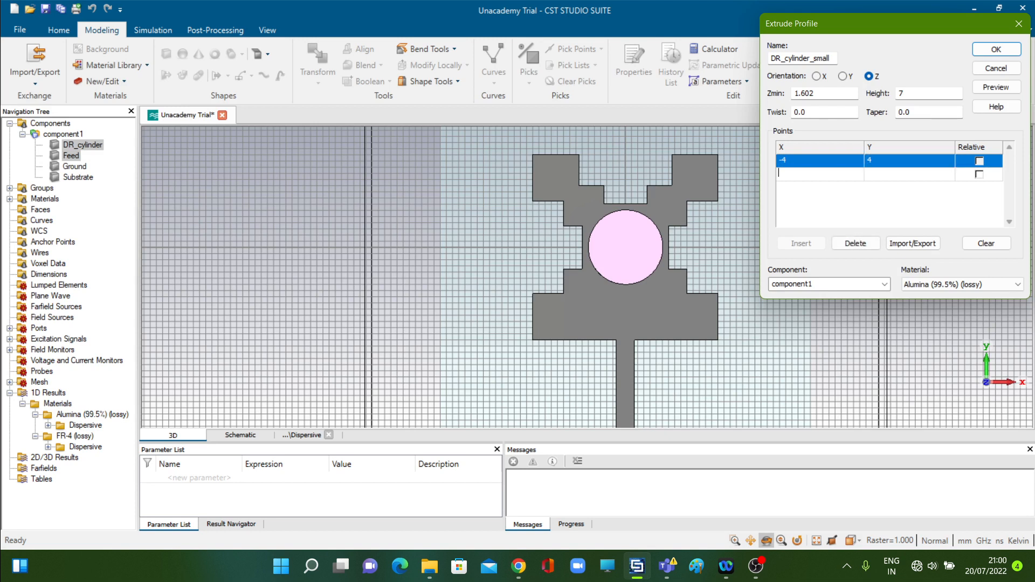
pyautogui.write('4')
pyautogui.press('Return')
pyautogui.write('-')
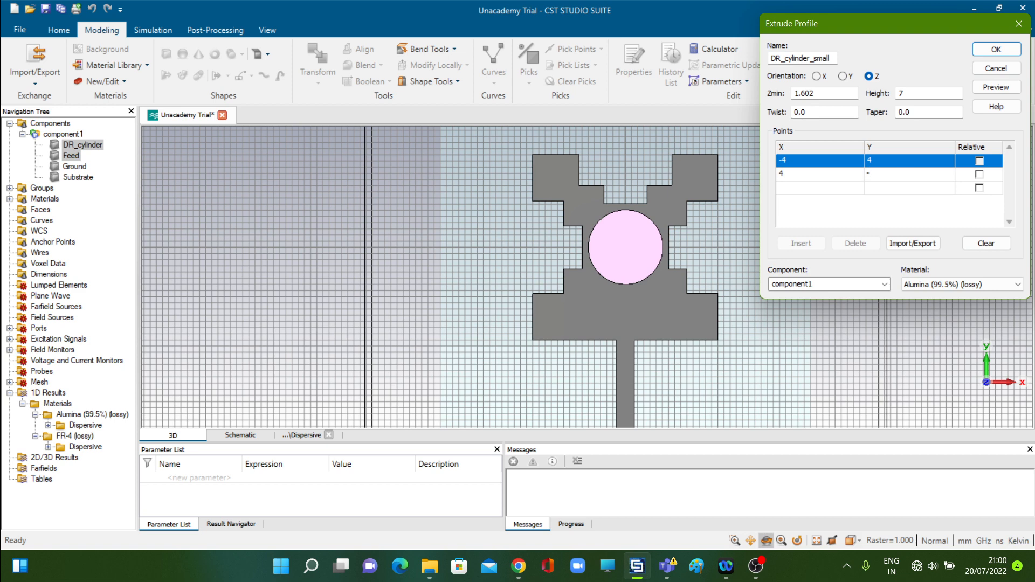
pyautogui.write('4')
pyautogui.press('Return')
pyautogui.write('4')
# Add the remaining two corners of the square profile at (4, -4) and (-4, -4)
pyautogui.press('Tab')
pyautogui.write('-4')
pyautogui.press('Return')
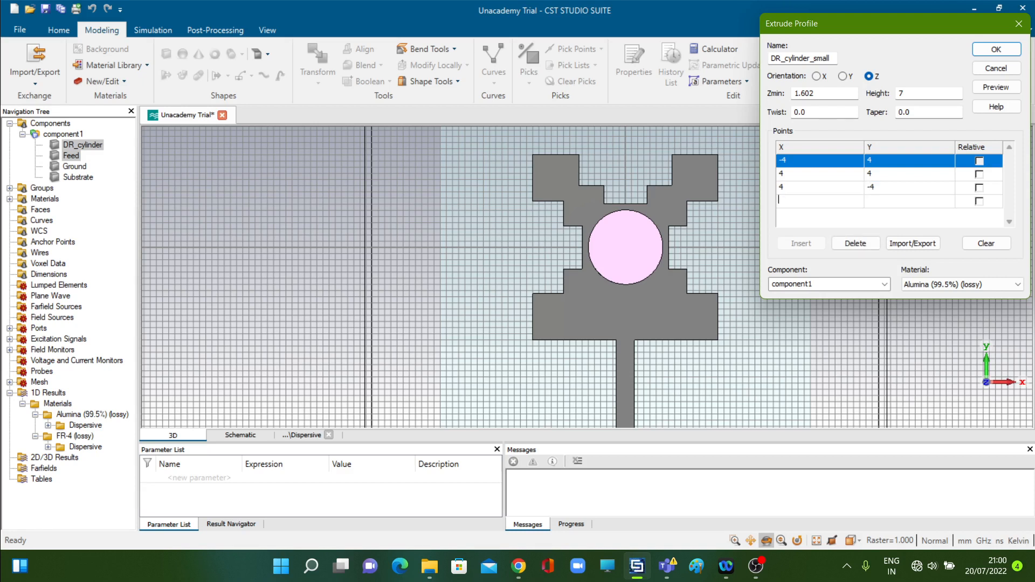
pyautogui.write('4')
pyautogui.press('Tab')
pyautogui.write('4')
pyautogui.press('BackSpace')
pyautogui.write('-4')
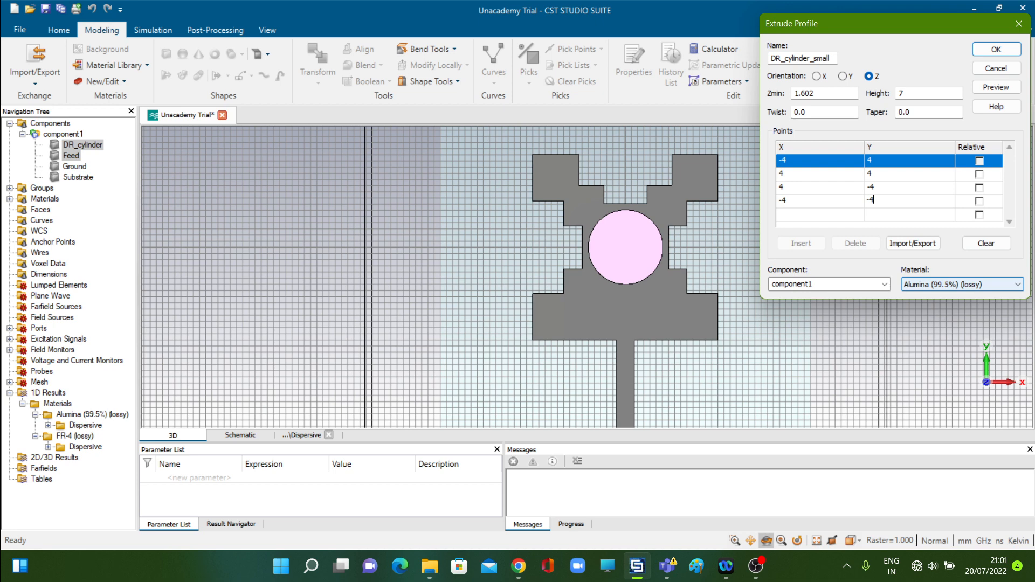
# Preview and create the DR_cylinder_small extrusion, cutting it away from DR_cylinder to leave a square hole through the resonator
pyautogui.click(996, 87)
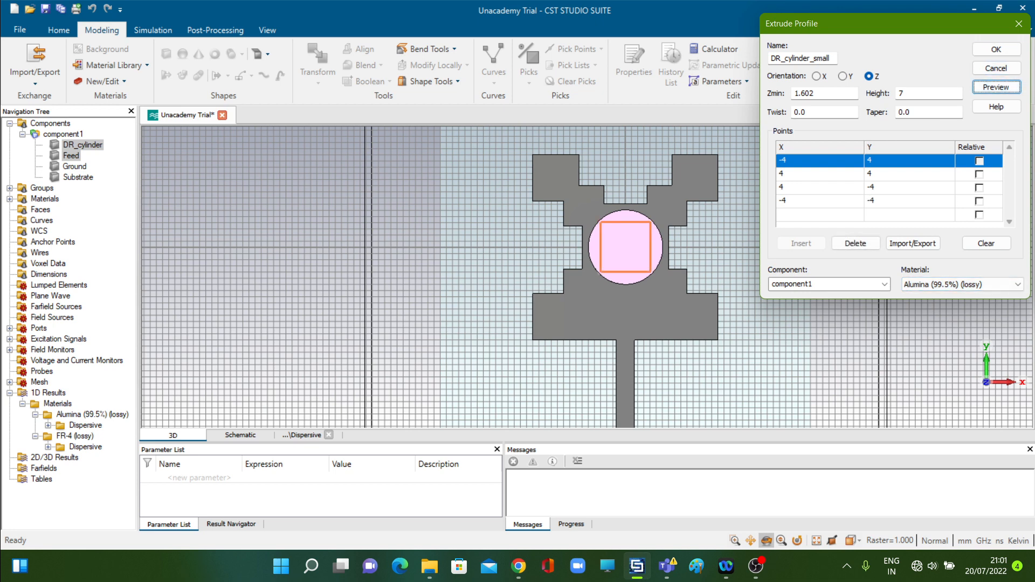
pyautogui.click(996, 49)
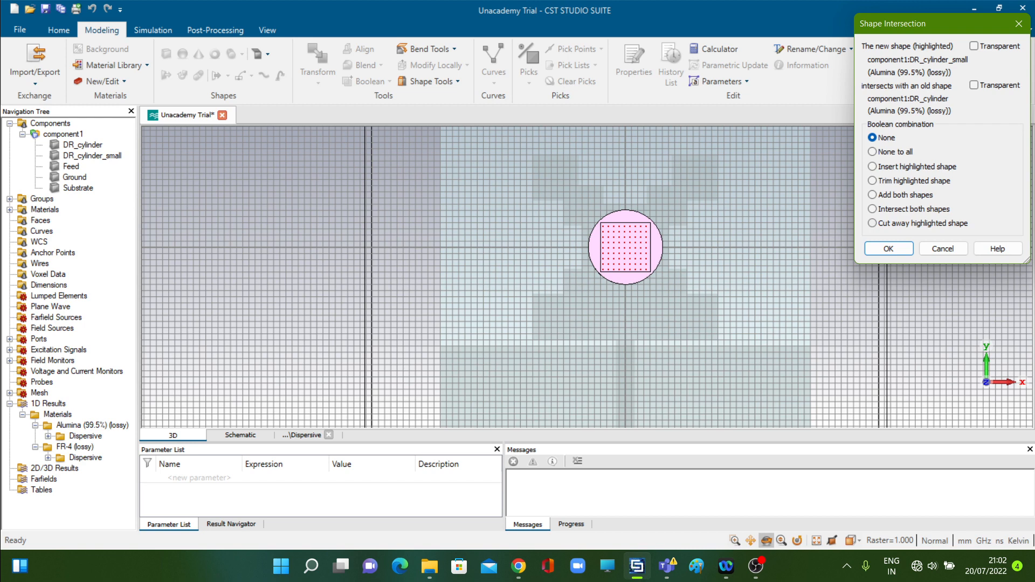
pyautogui.click(872, 223)
pyautogui.press('Return')
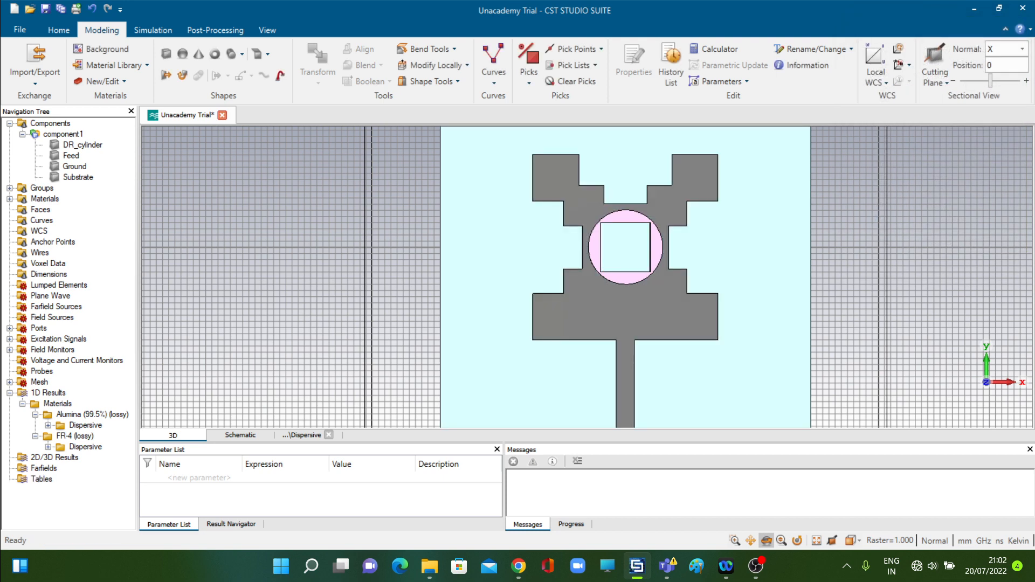
pyautogui.moveTo(788, 252); pyautogui.dragTo(773, 260)
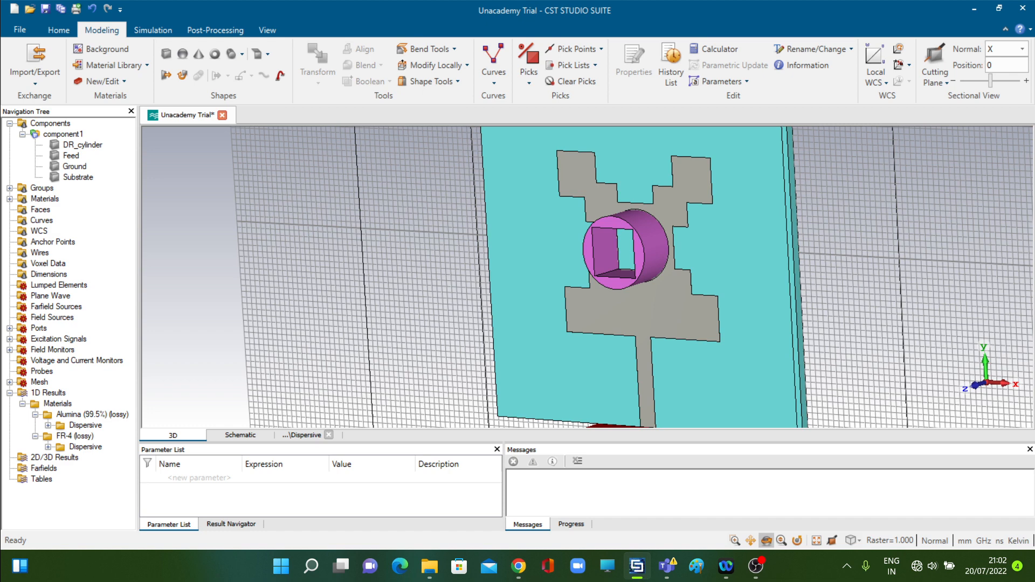
pyautogui.press('5')
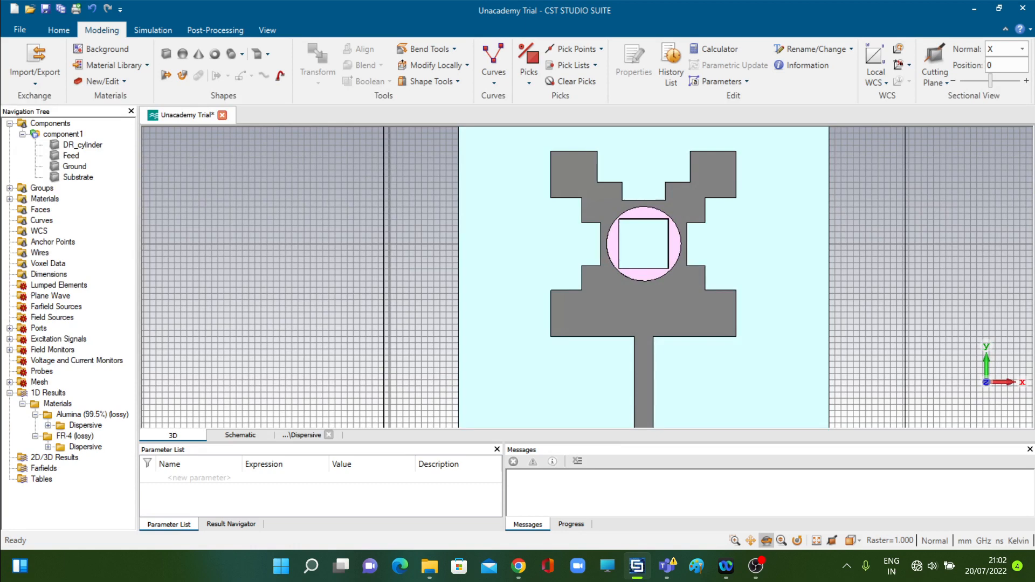
# Hide history entries 35 to 39, covering the Alumina material, DR_cylinder, DR_cylinder_small and their subtraction, and update the structure
pyautogui.click(671, 68)
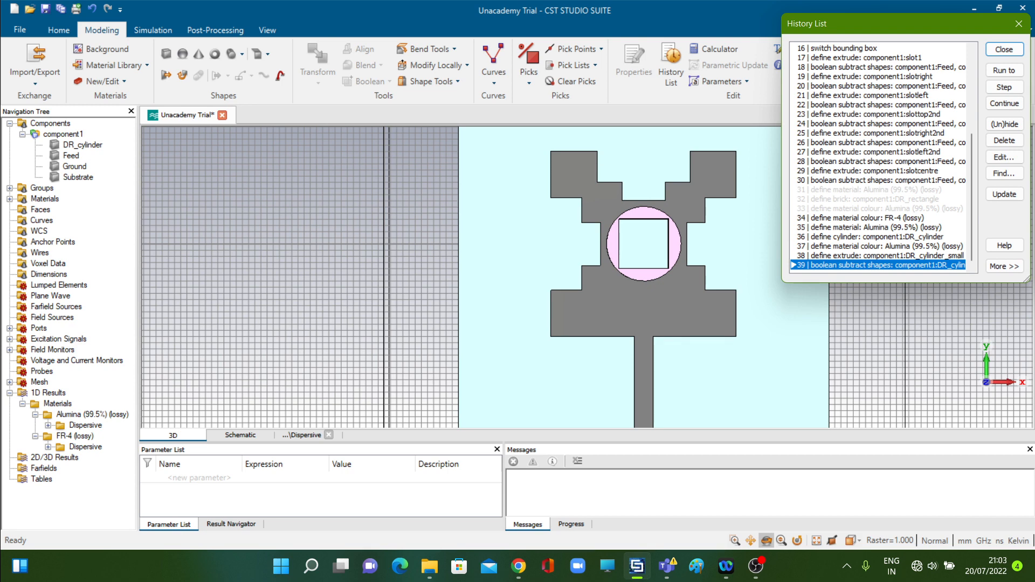
pyautogui.click(876, 227)
pyautogui.hotkey('shift', 'Down')
pyautogui.hotkey('shift', 'Down')
pyautogui.hotkey('shift', 'Down')
pyautogui.hotkey('shift', 'Down')
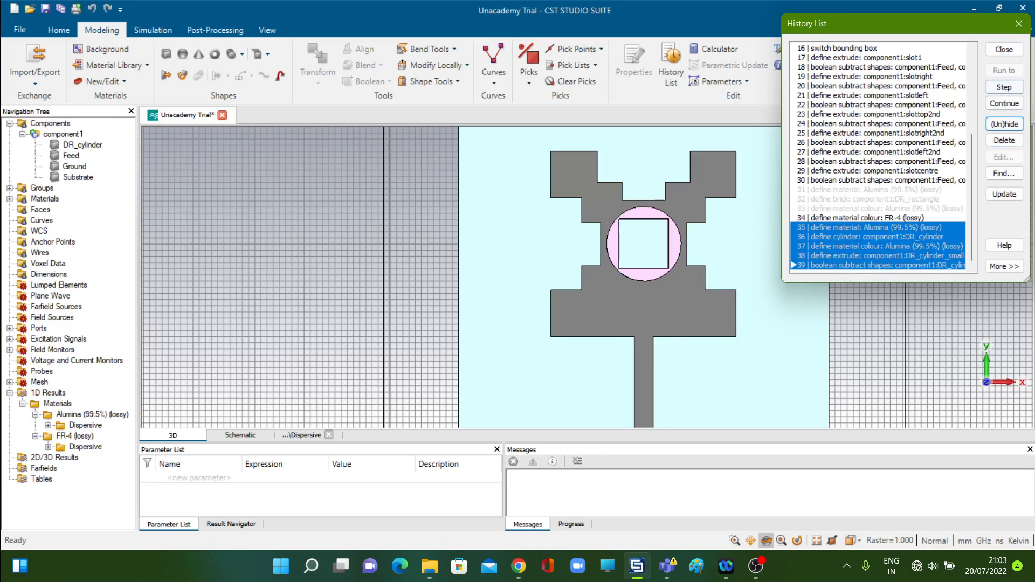
pyautogui.click(1004, 49)
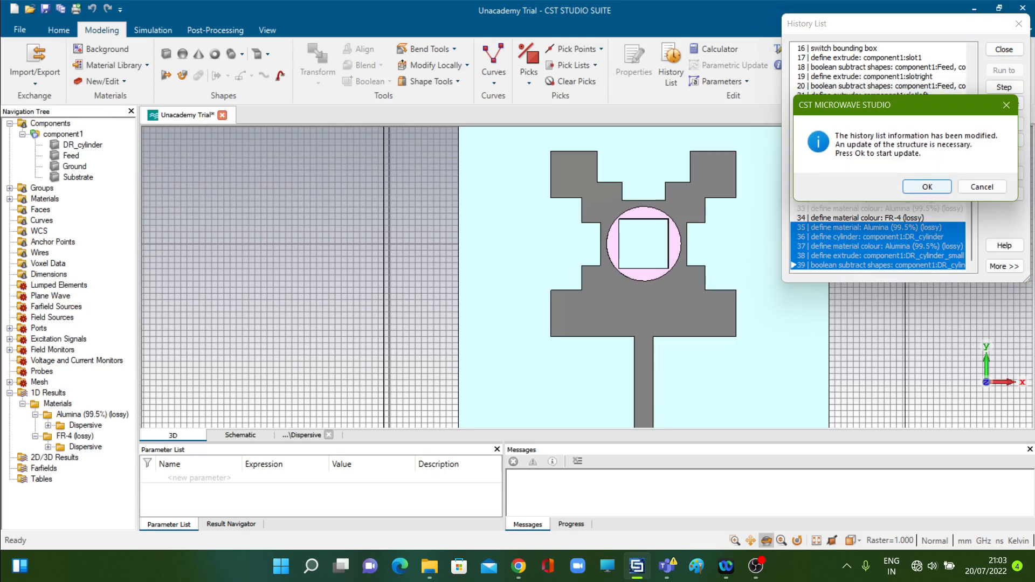
pyautogui.click(927, 186)
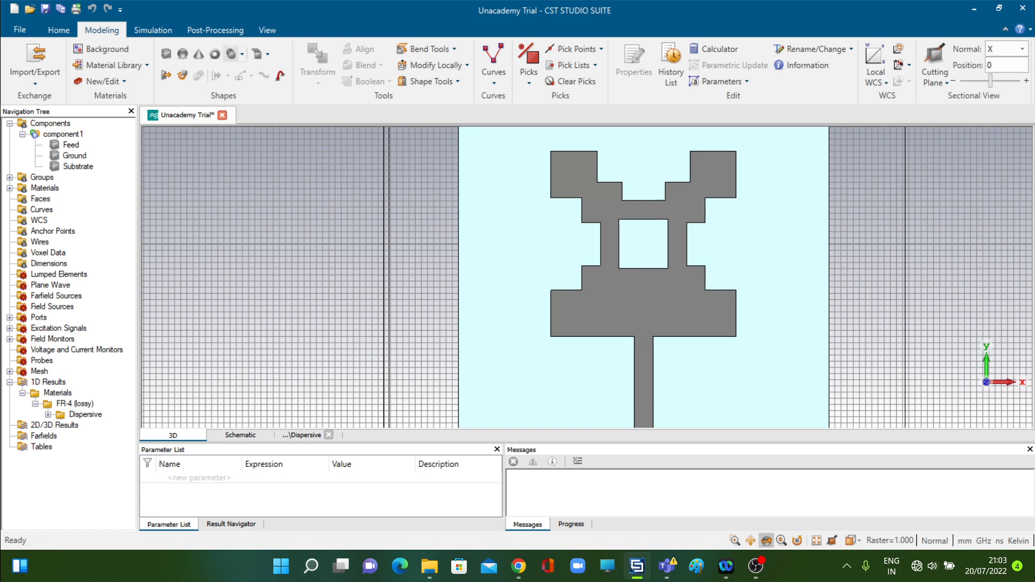
# Start a numerically defined cylinder named DR_cylinder_annular with outer radius 6 and inner radius 3
pyautogui.click(232, 53)
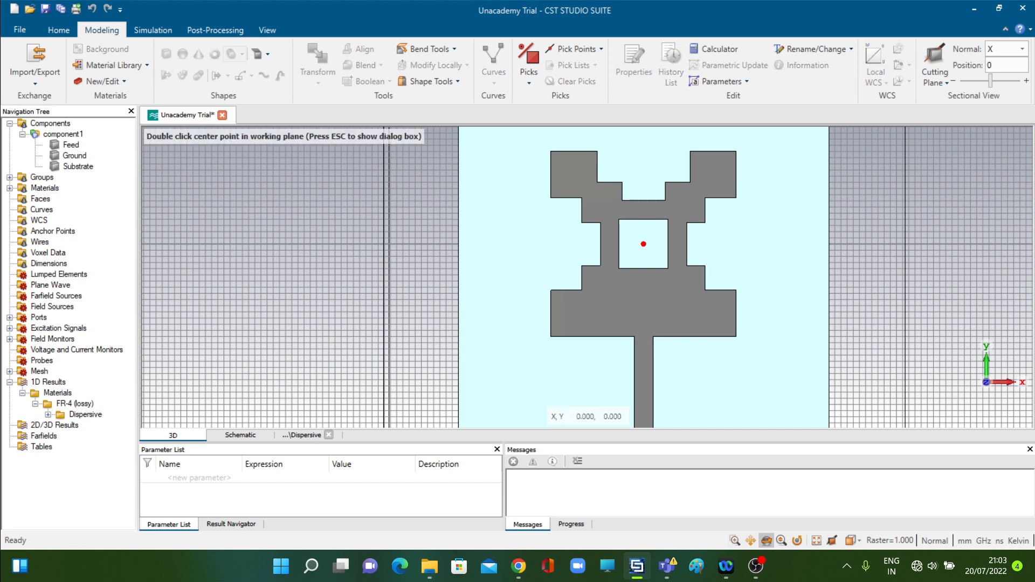
pyautogui.press('Escape')
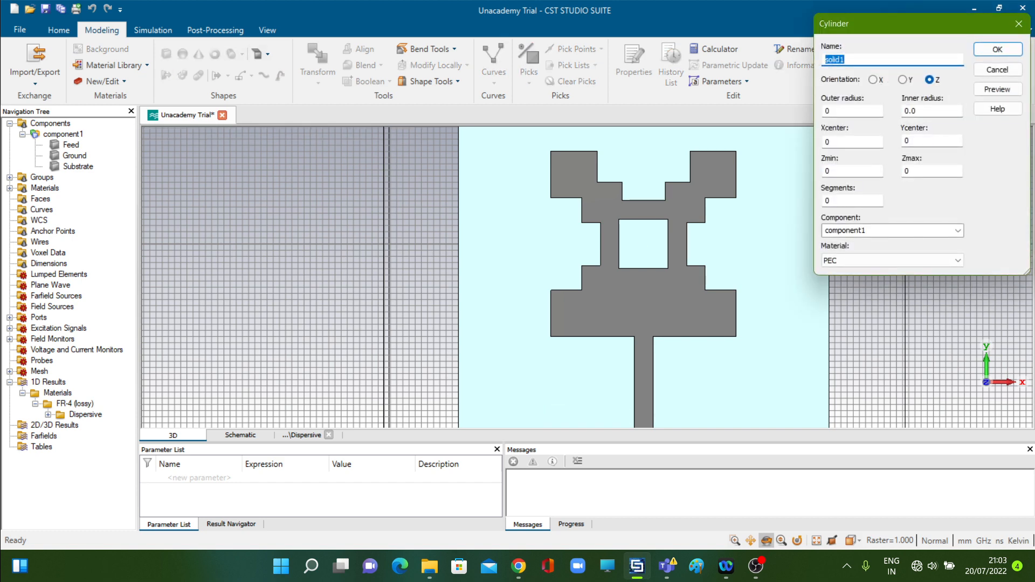
pyautogui.write('DR_cylinder_annular')
pyautogui.press('Tab')
pyautogui.write('6')
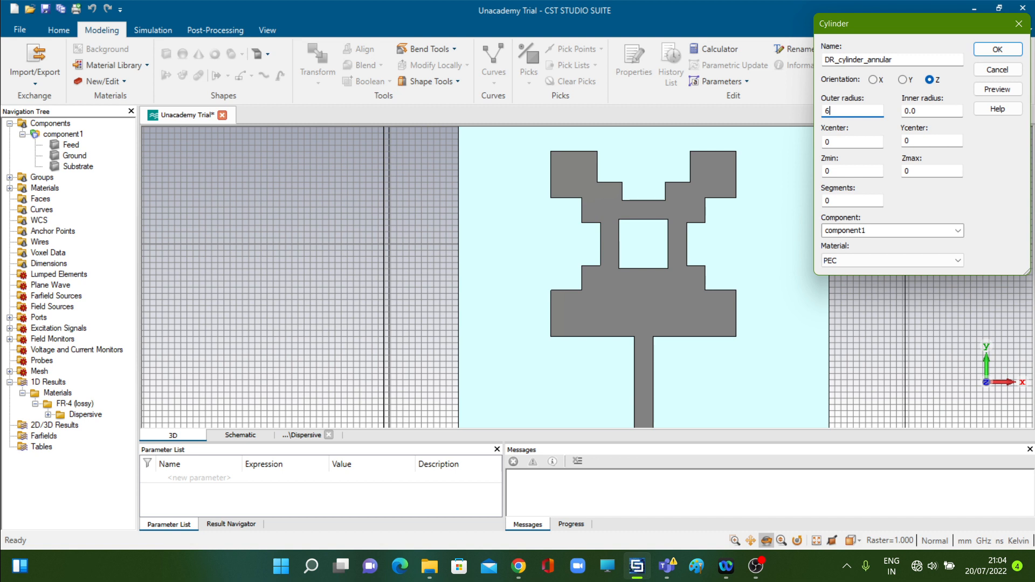
pyautogui.press('Tab')
pyautogui.write('3')
# Set the annular cylinder's Zmin to 1.602 and Zmax to 8.602
pyautogui.press('Tab')
pyautogui.write('1.602')
pyautogui.press('Tab')
pyautogui.write('8')
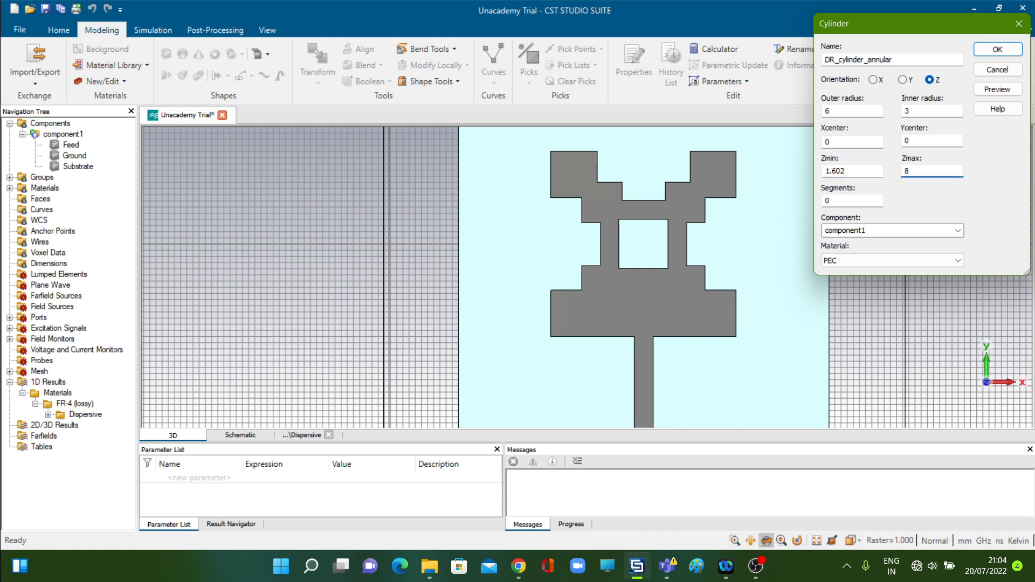
pyautogui.write('.602')
# Load Alumina (99.5%) (lossy) from the material library for the annular cylinder, then preview and create the shape
pyautogui.click(893, 260)
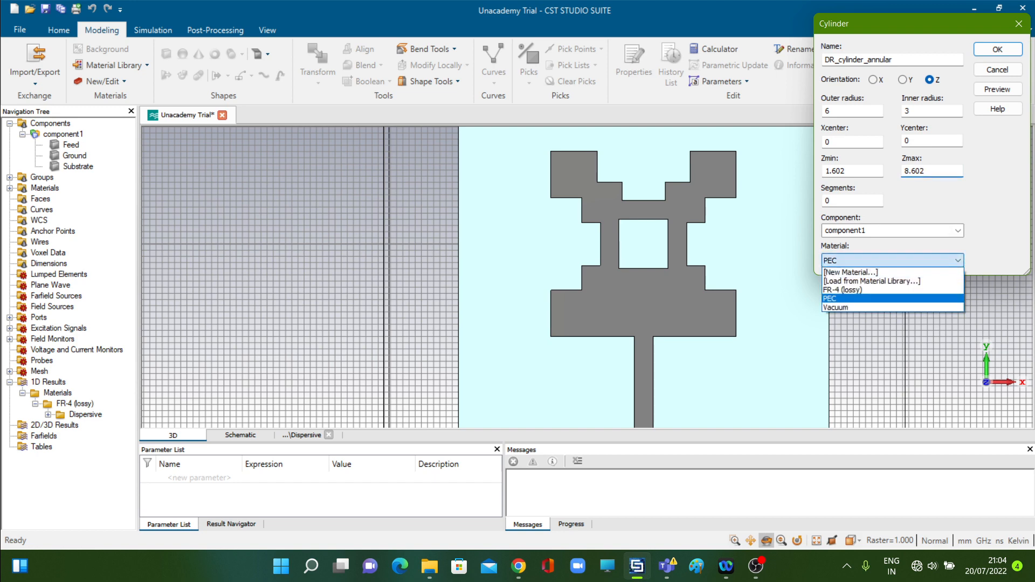
pyautogui.click(872, 281)
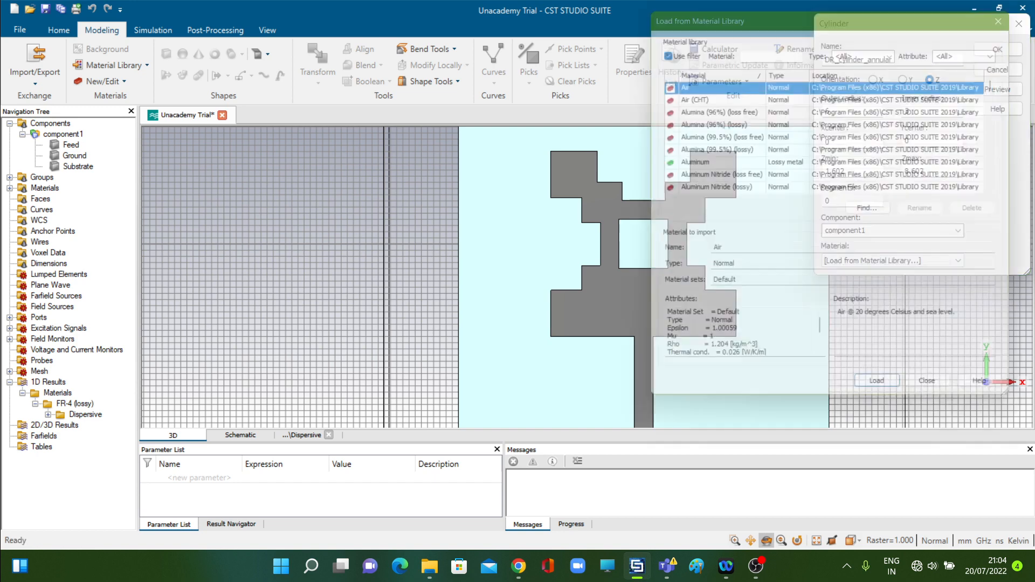
pyautogui.click(830, 151)
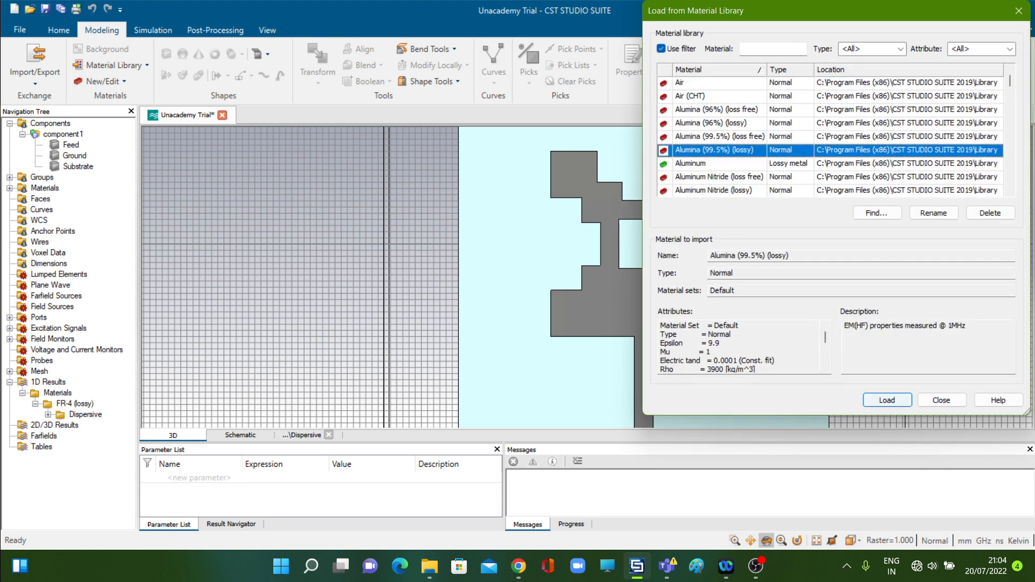
pyautogui.click(887, 400)
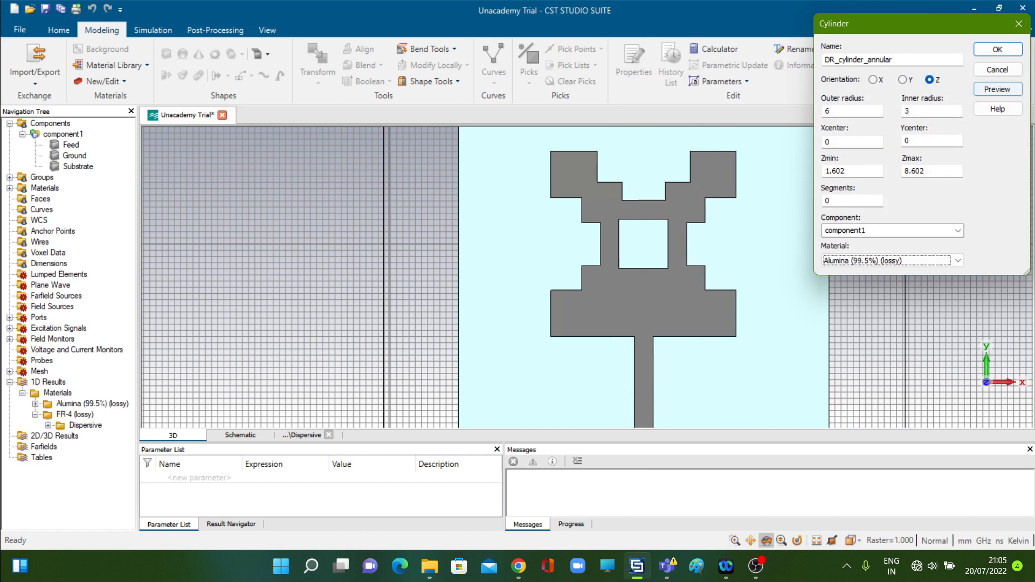
pyautogui.click(998, 89)
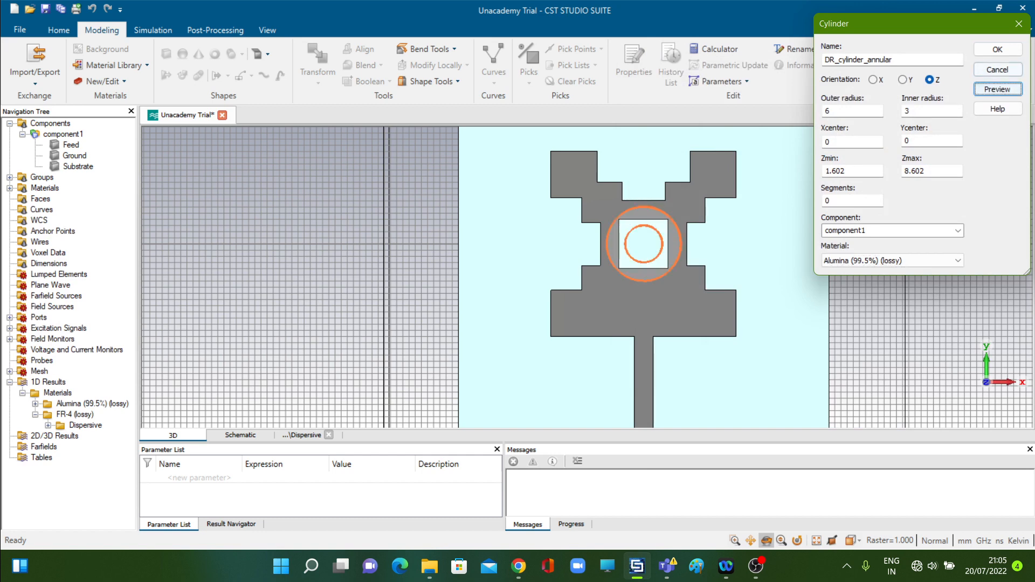
pyautogui.click(998, 49)
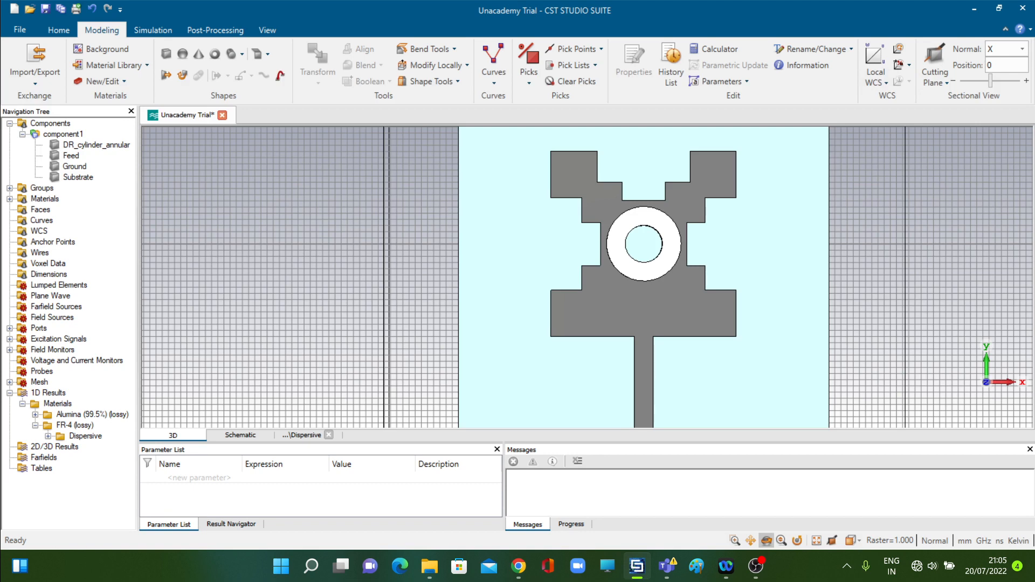
# Change the display colour of DR_cylinder_annular's Alumina (99.5%) (lossy) material to yellow in its material properties
pyautogui.press('0')
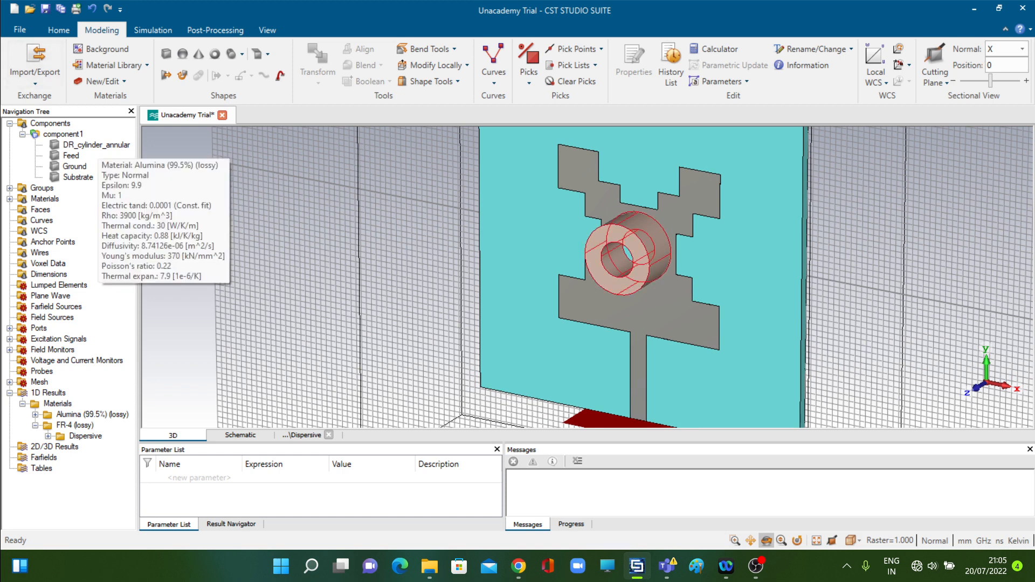
pyautogui.click(96, 144)
pyautogui.rightClick(97, 147)
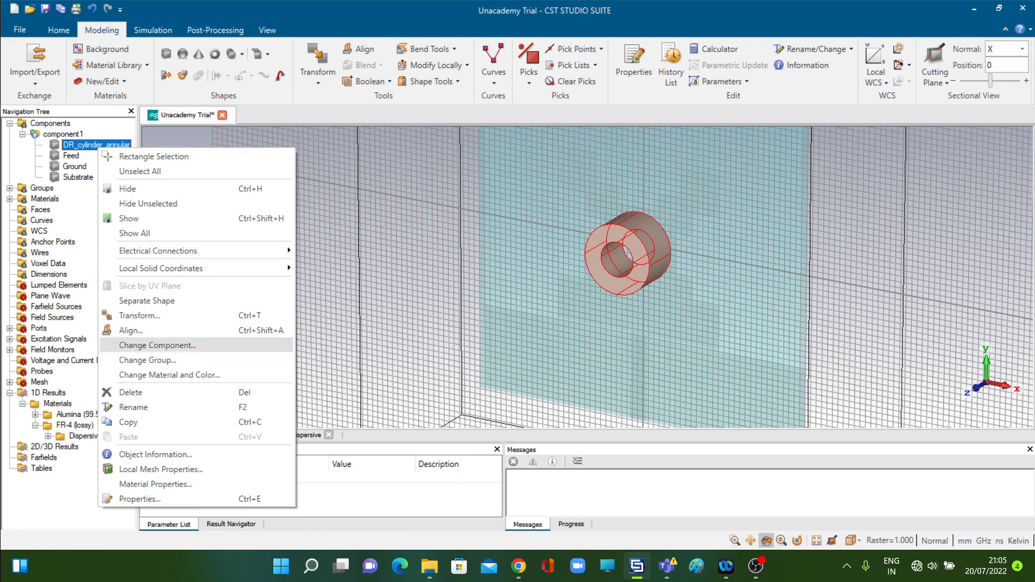
pyautogui.click(156, 485)
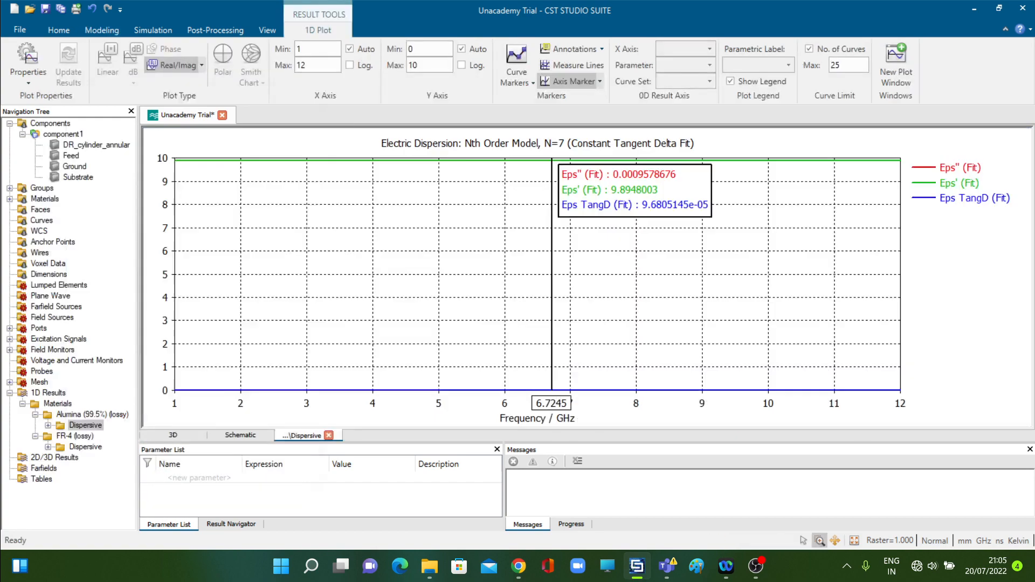
pyautogui.click(106, 306)
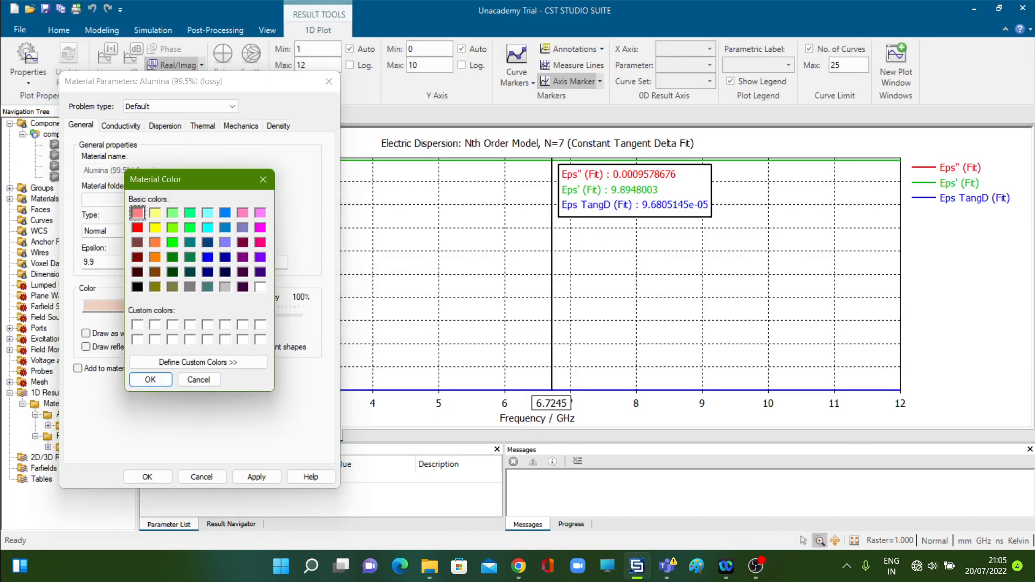
pyautogui.click(155, 227)
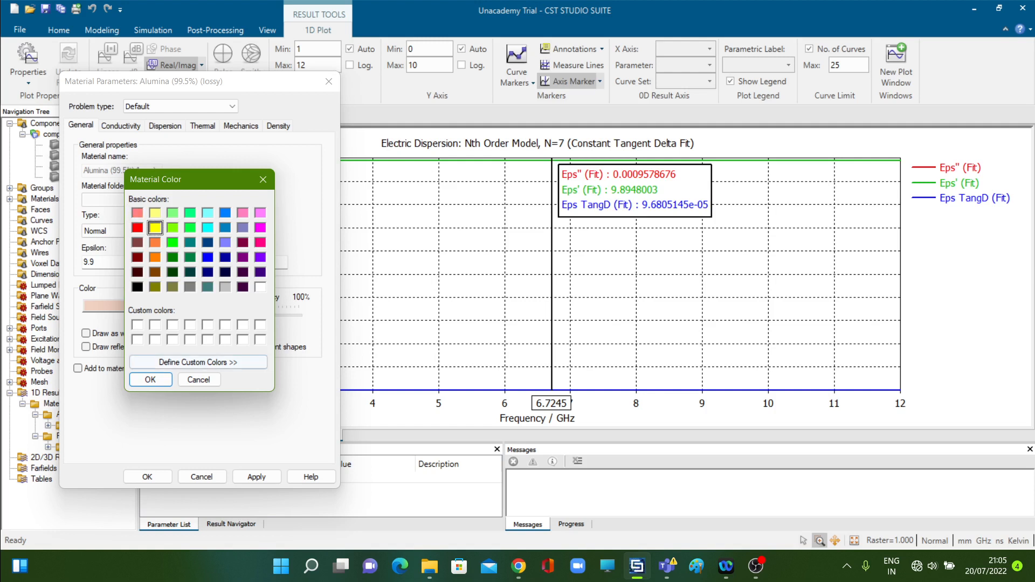
pyautogui.click(150, 380)
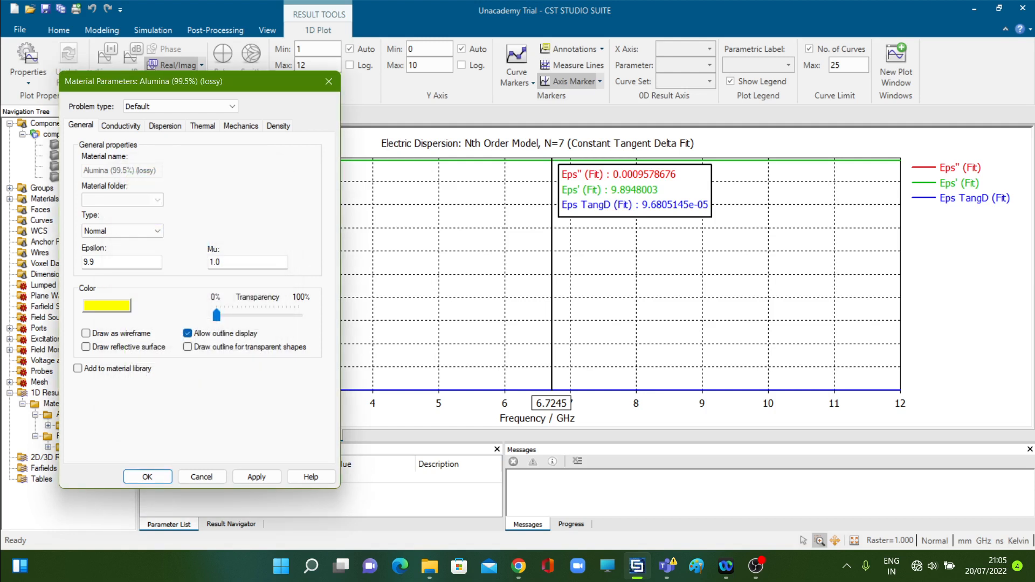
pyautogui.click(257, 477)
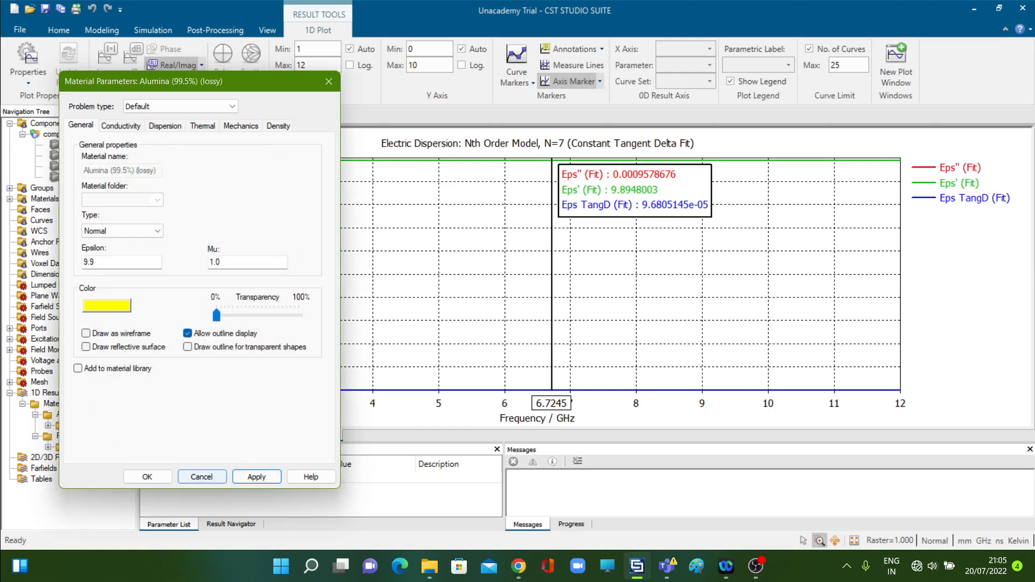
pyautogui.click(147, 478)
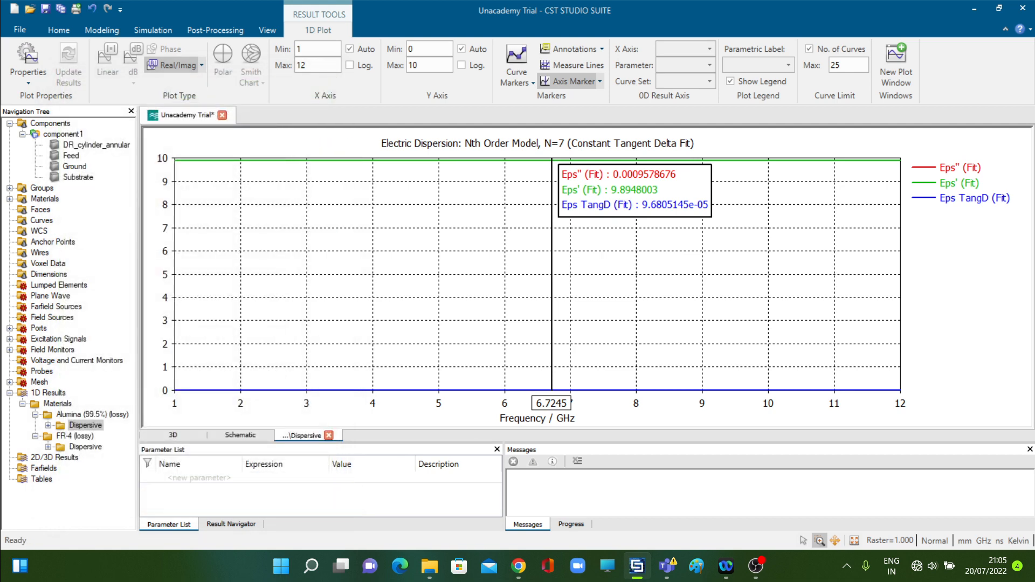
# Return to the 3D model of the components and examine the annular resonator on the feed in perspective
pyautogui.click(50, 123)
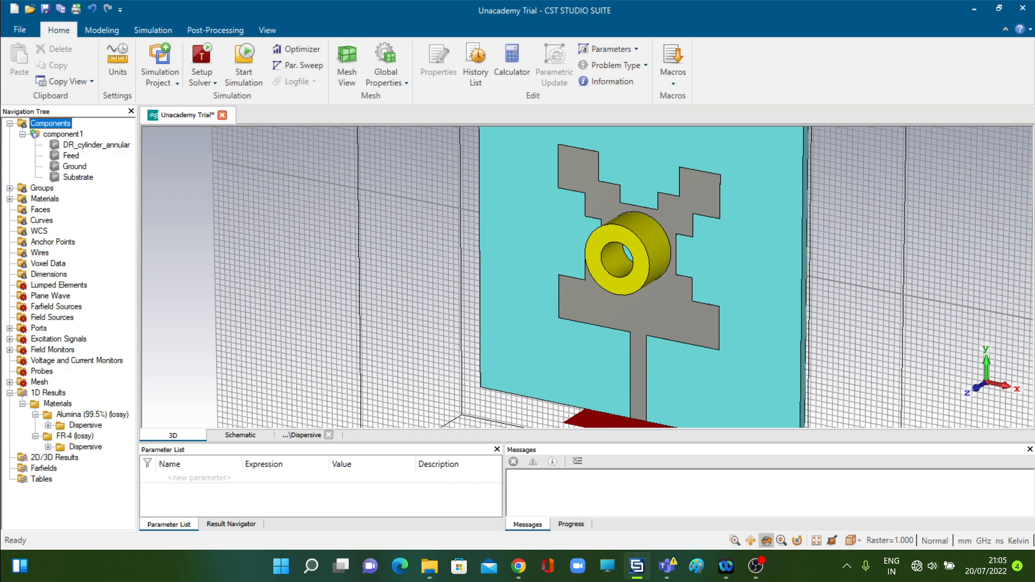
pyautogui.moveTo(578, 372); pyautogui.dragTo(534, 331)
pyautogui.press('0')
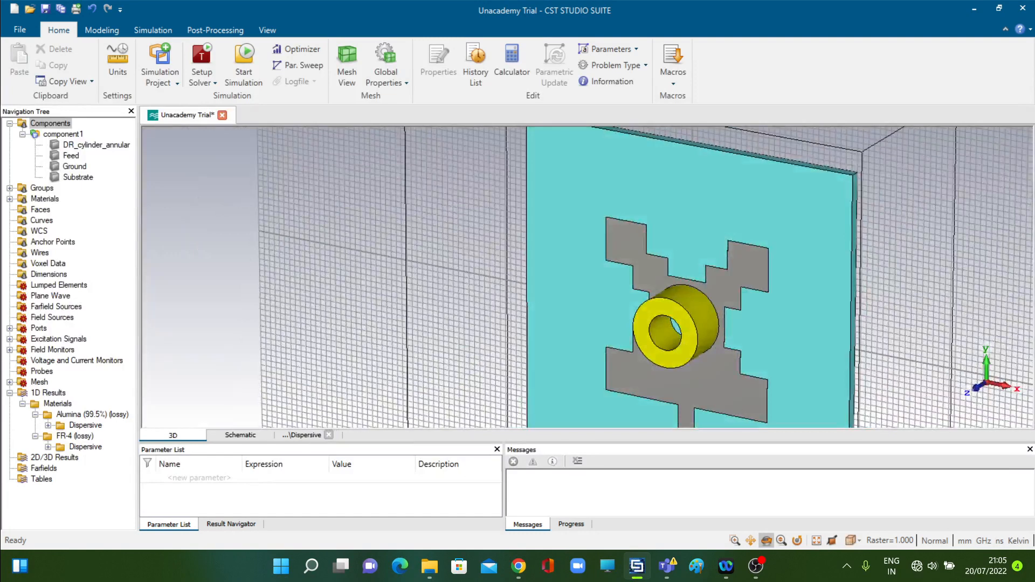